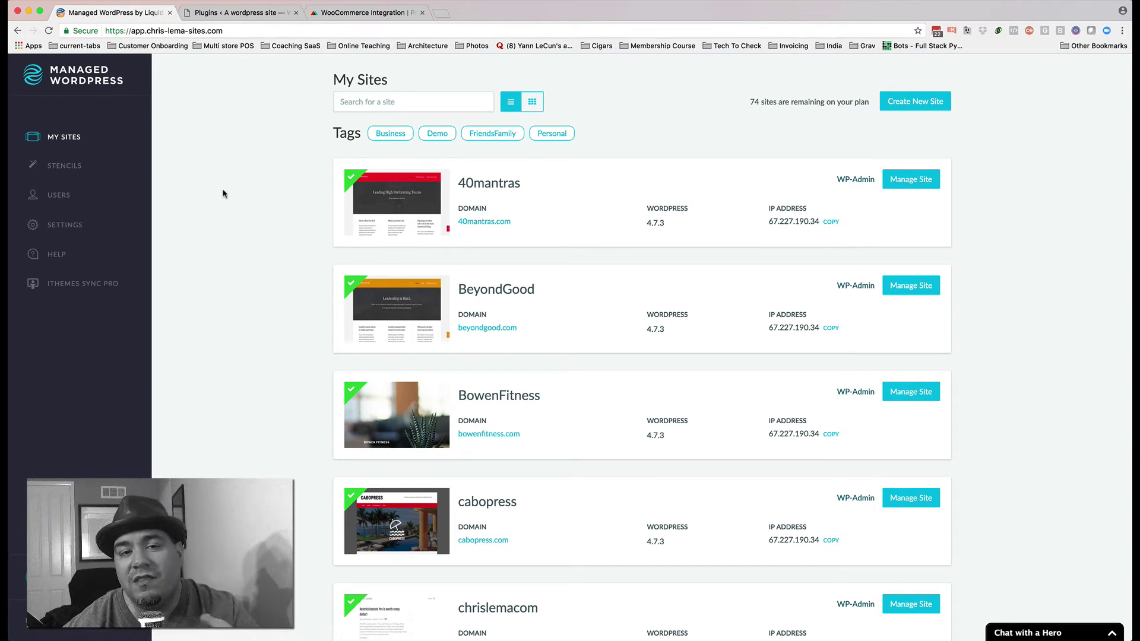
# Step: Scroll through the My Sites list of hosted WordPress 4.7.3 sites
pyautogui.scroll(-10, 223, 194)
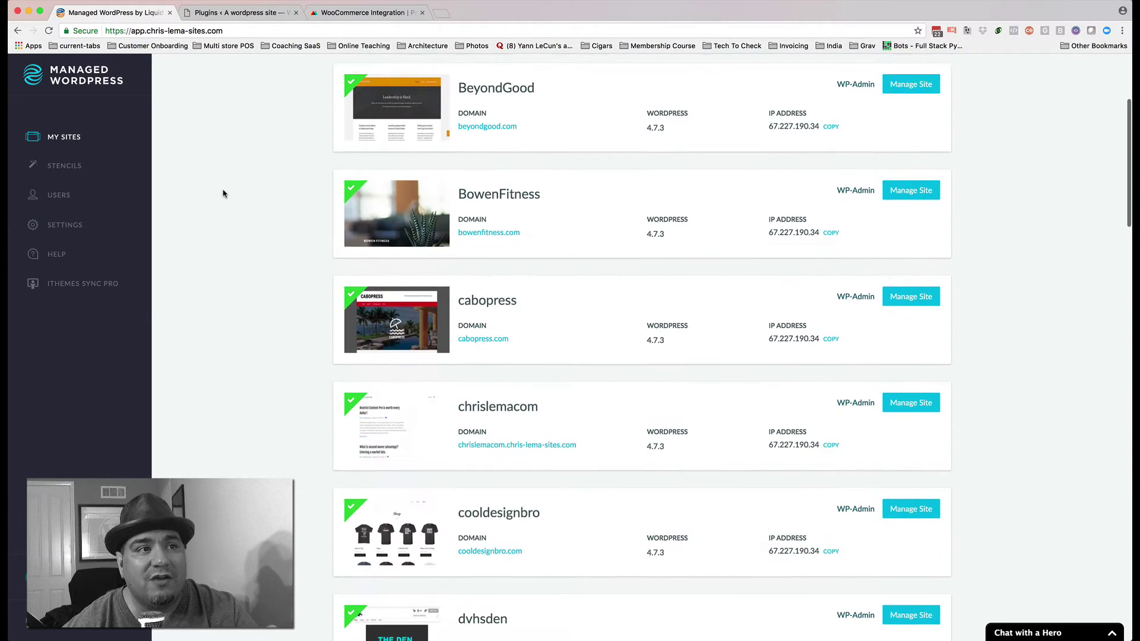
pyautogui.scroll(-6, 223, 193)
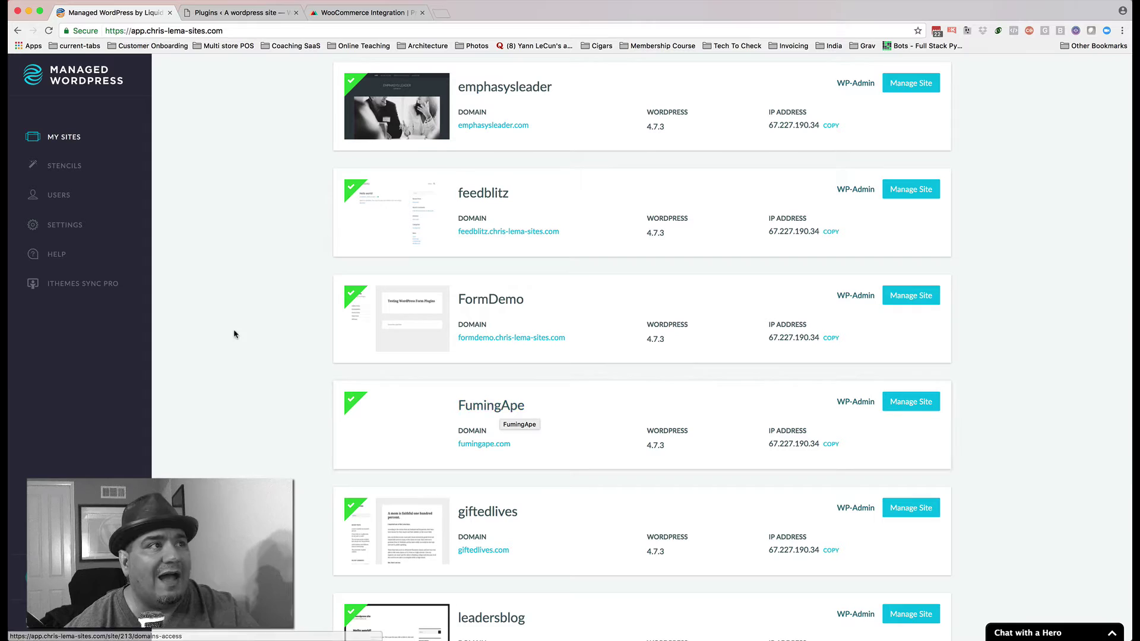
# Step: View the PrintfulStore stencil, then return to the full My Sites list
pyautogui.click(64, 165)
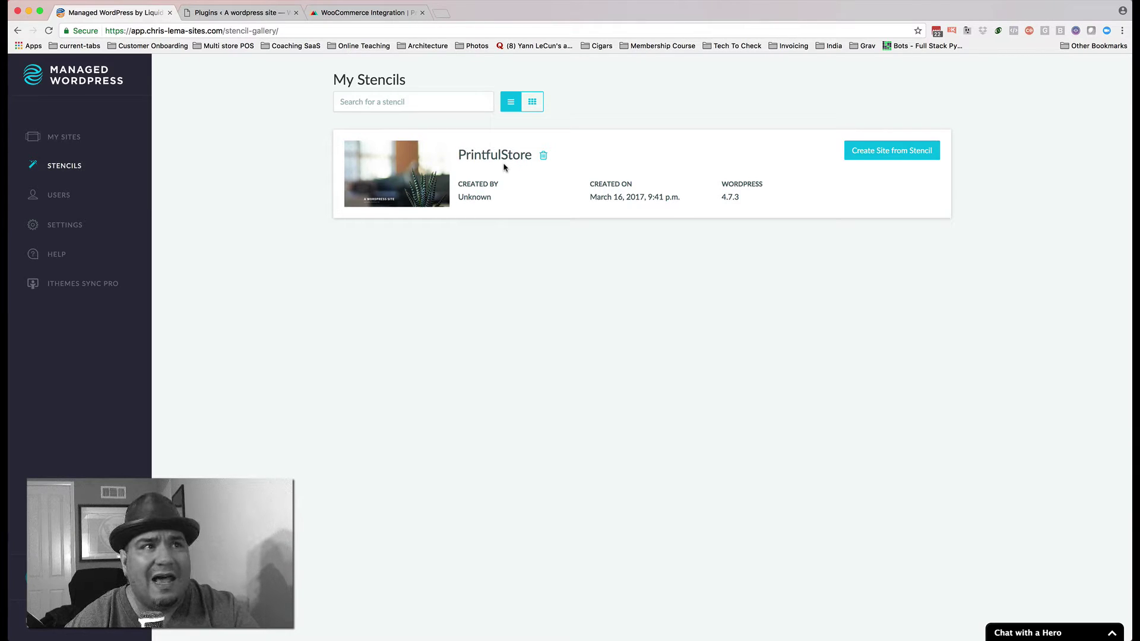
pyautogui.click(67, 137)
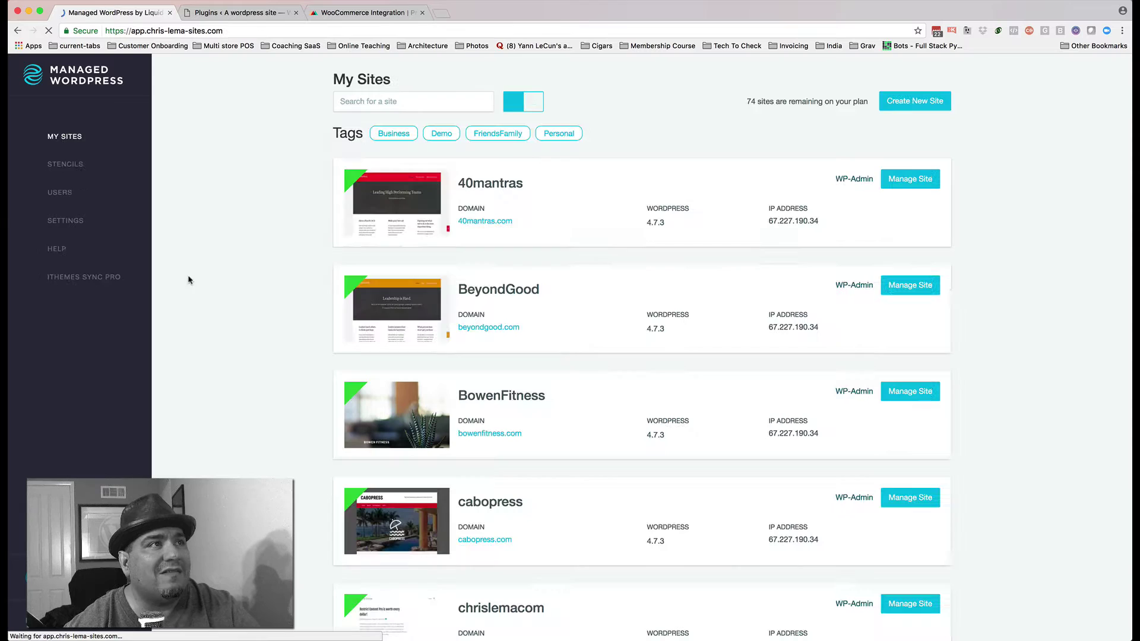
pyautogui.scroll(-4, 380, 386)
pyautogui.scroll(4, 394, 257)
# Step: Filter sites by the Business tag, open FumingApe, and view its installed plugins
pyautogui.click(392, 141)
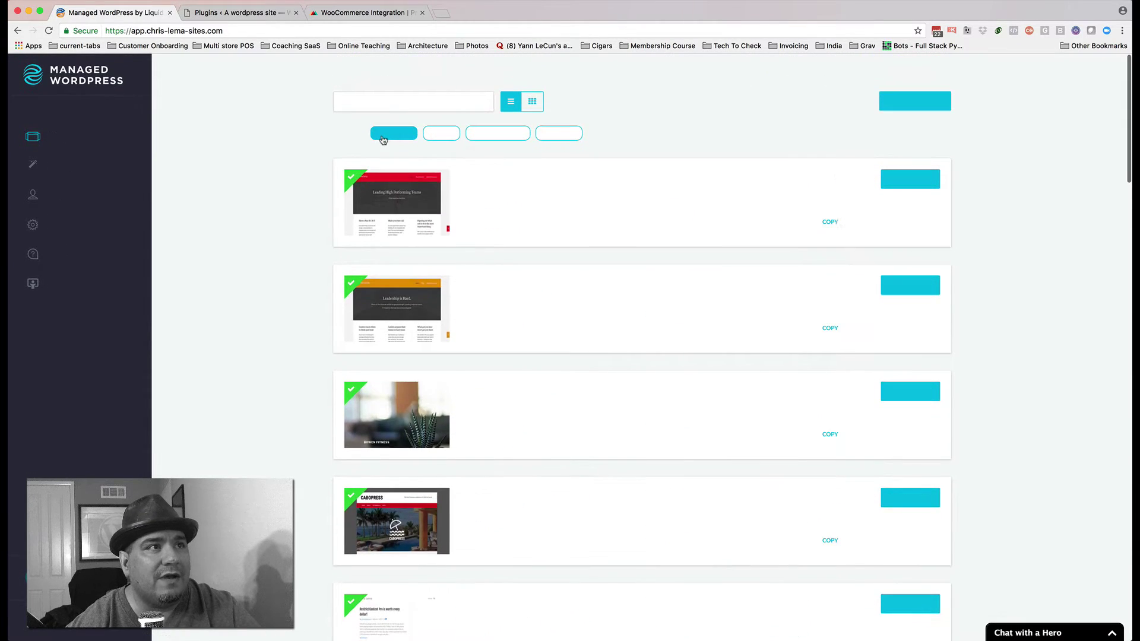
pyautogui.click(501, 397)
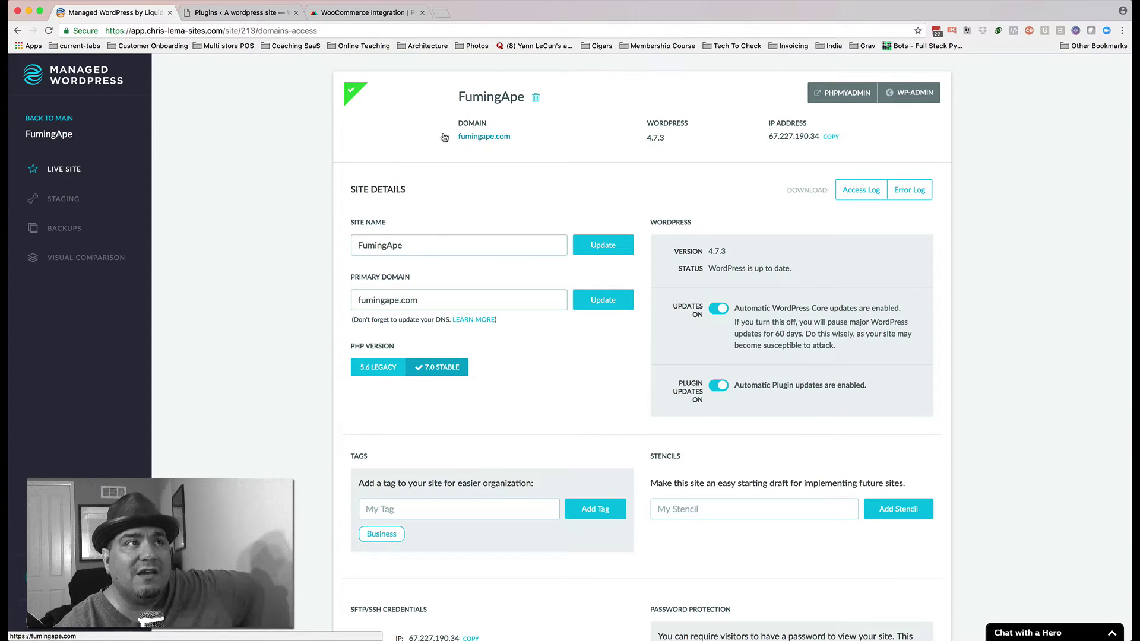
pyautogui.click(252, 14)
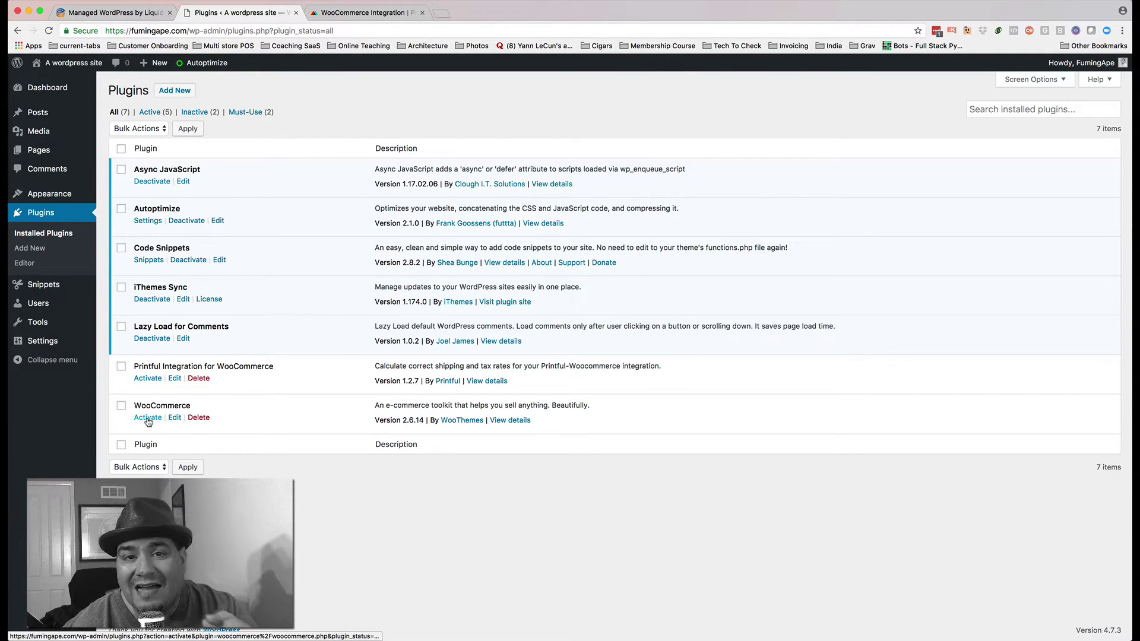
# Step: Activate the WooCommerce plugin on the FumingApe site
pyautogui.click(148, 419)
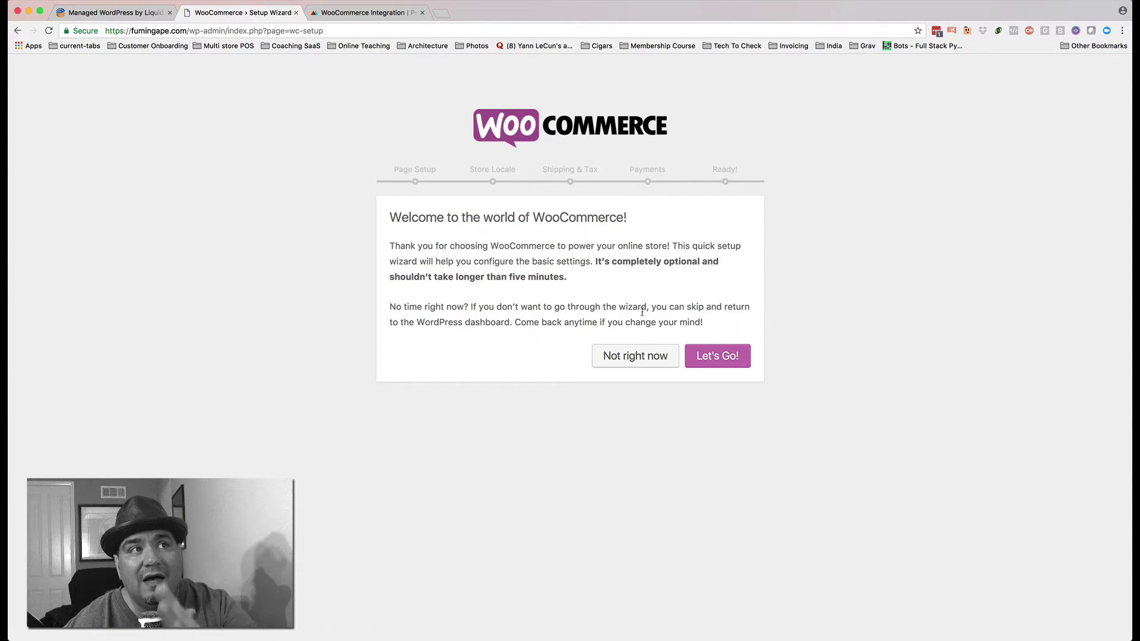
# Step: Start the setup wizard, create the essential store pages, and set the store location to California
pyautogui.click(716, 358)
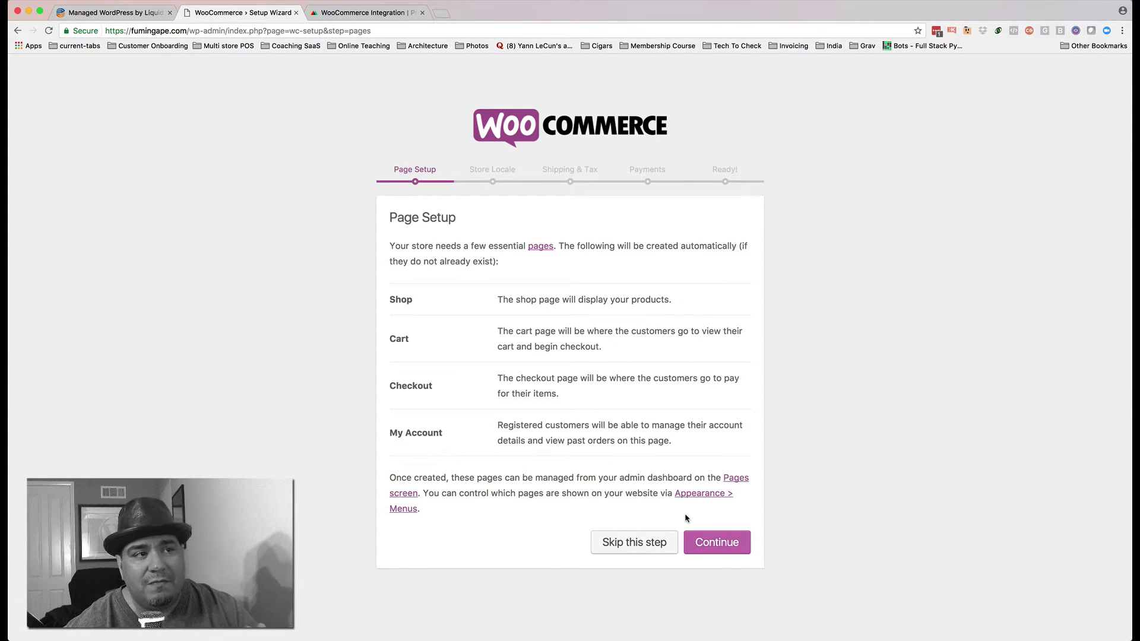
pyautogui.click(717, 544)
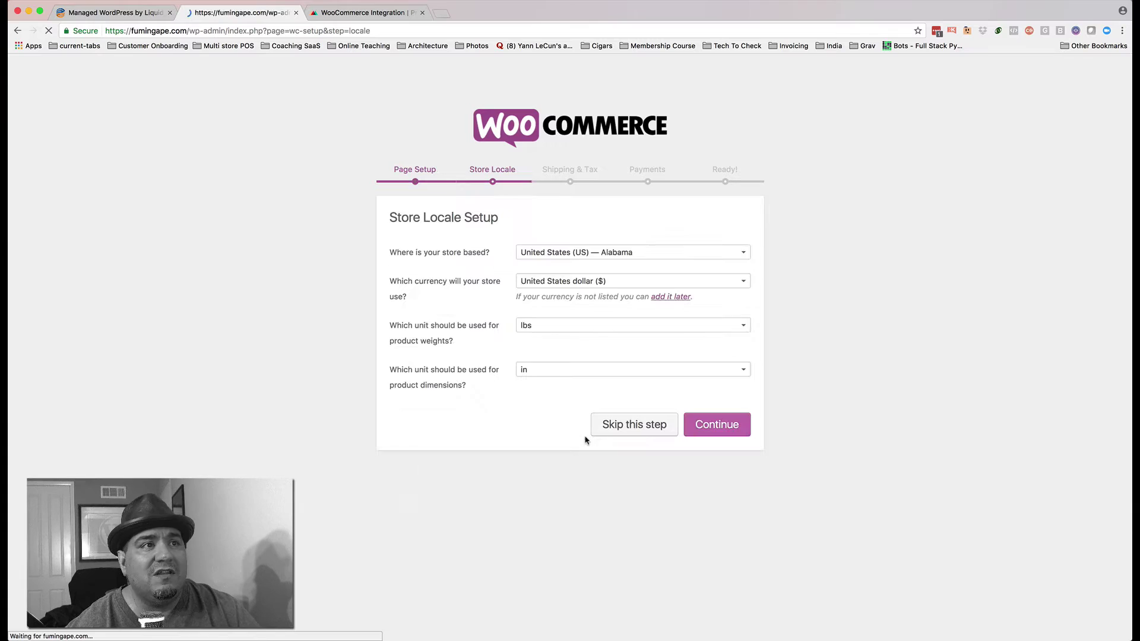
pyautogui.click(620, 257)
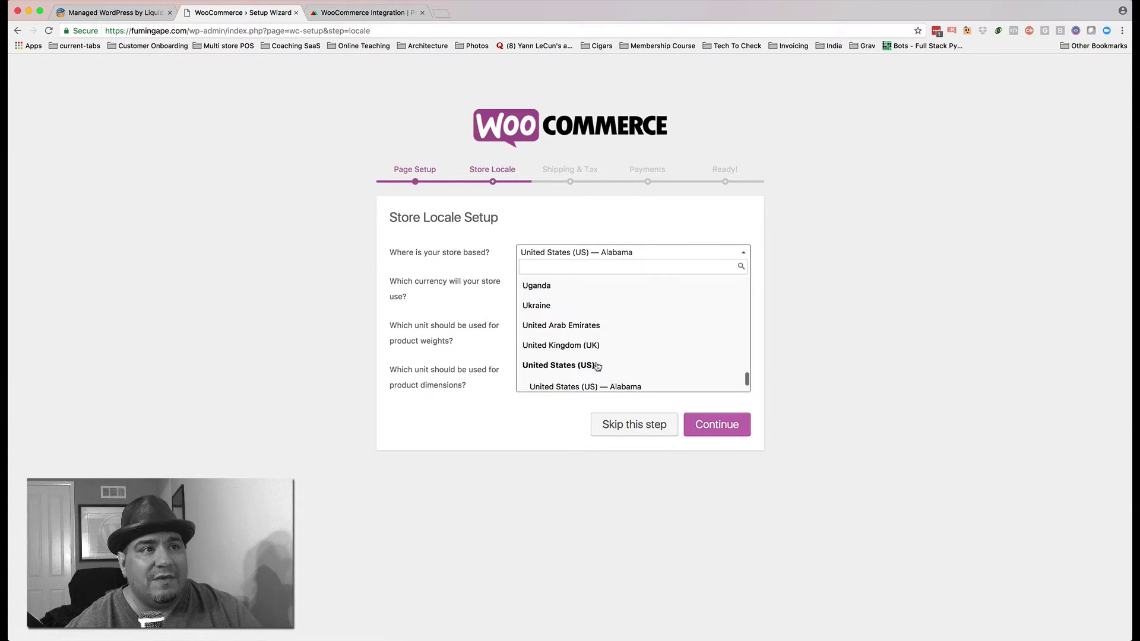
pyautogui.scroll(-3, 600, 367)
pyautogui.click(629, 374)
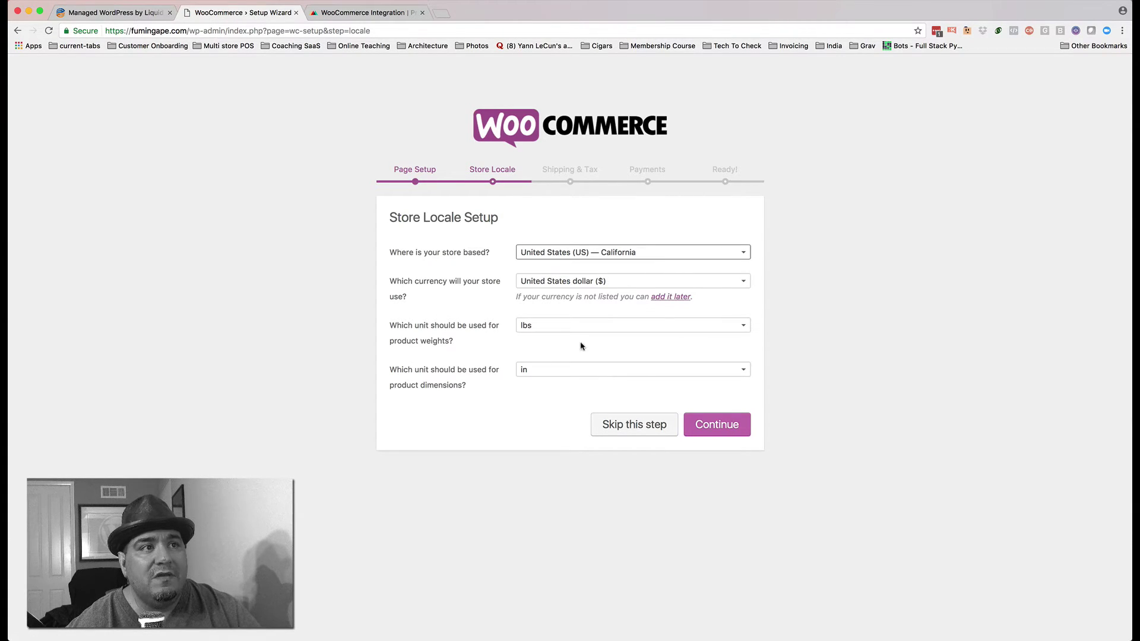
pyautogui.click(690, 427)
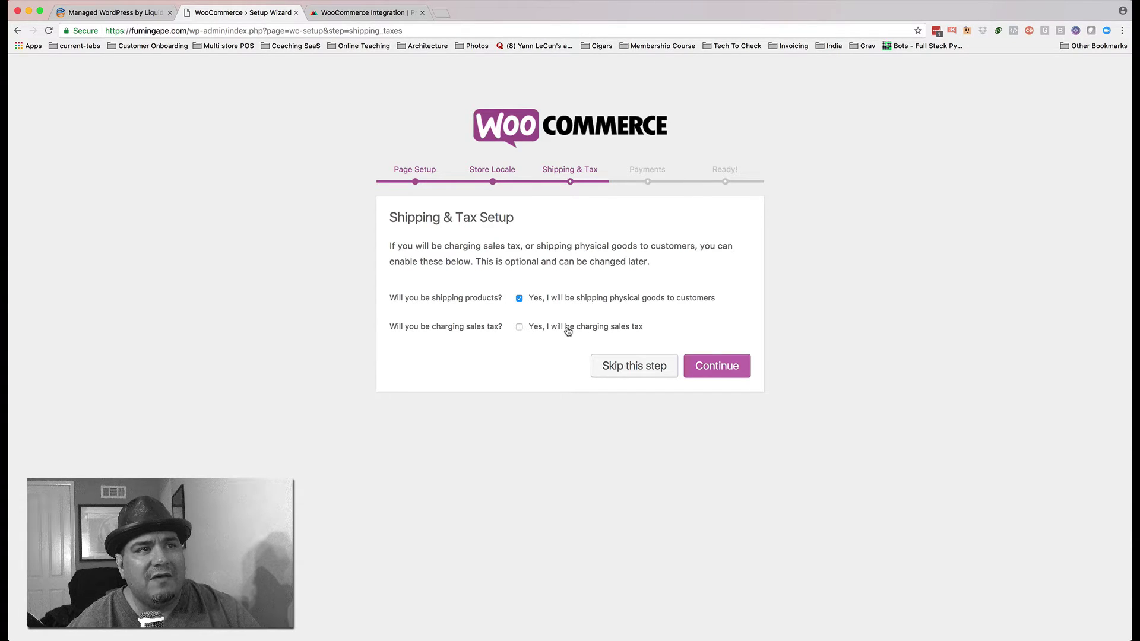
# Step: Keep shipping enabled, enable Stripe payments, allow usage tracking, and begin the first product
pyautogui.click(725, 366)
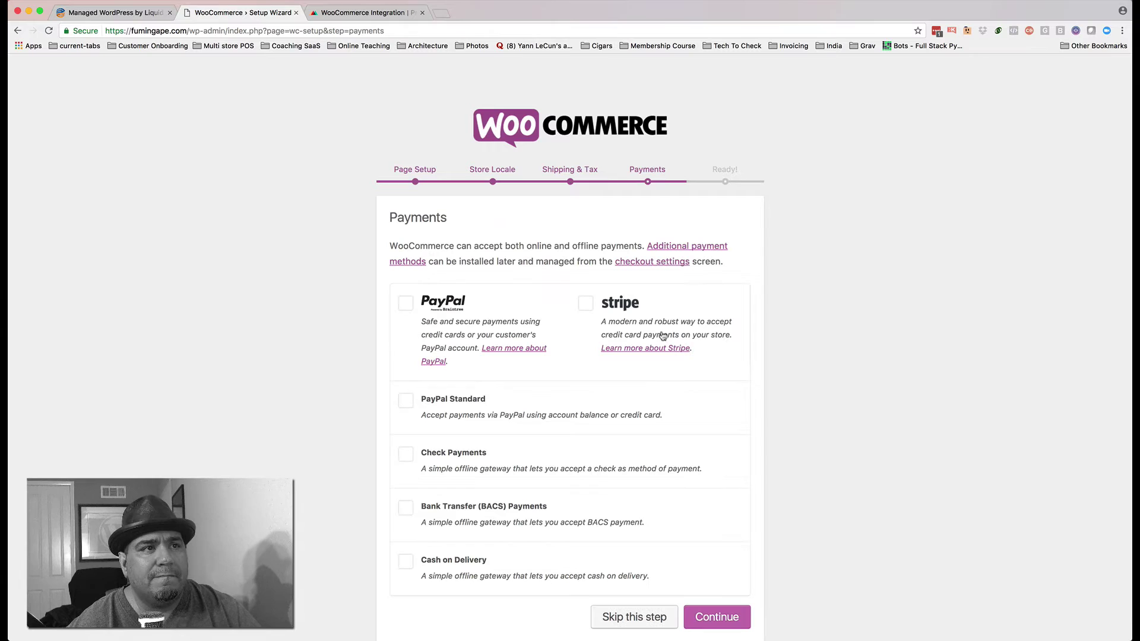
pyautogui.click(587, 307)
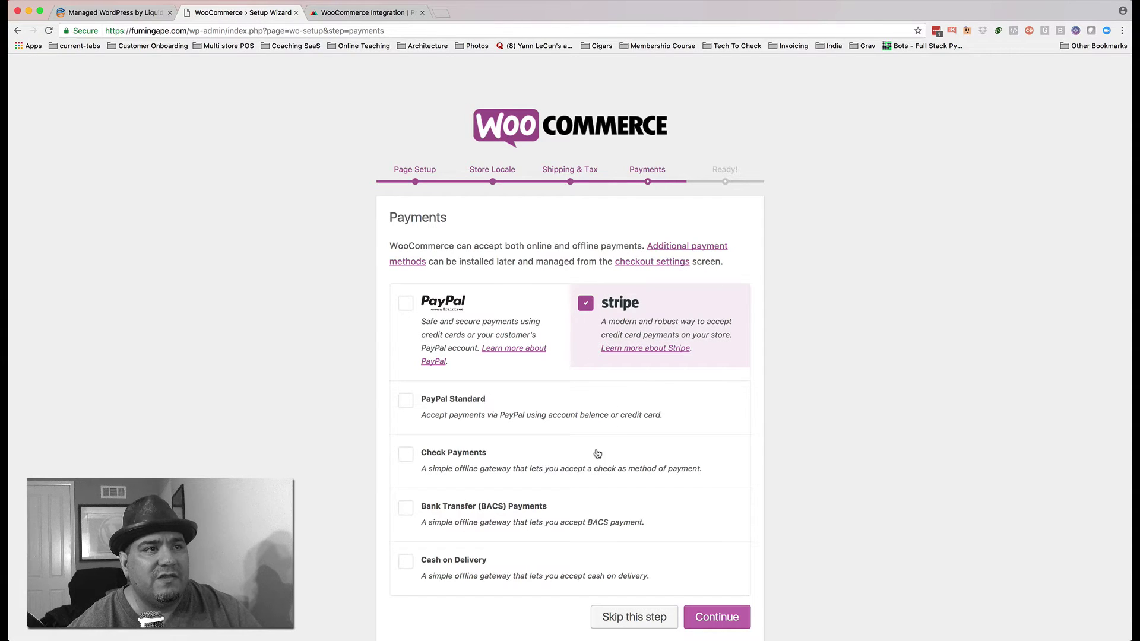
pyautogui.scroll(-1, 653, 534)
pyautogui.click(715, 602)
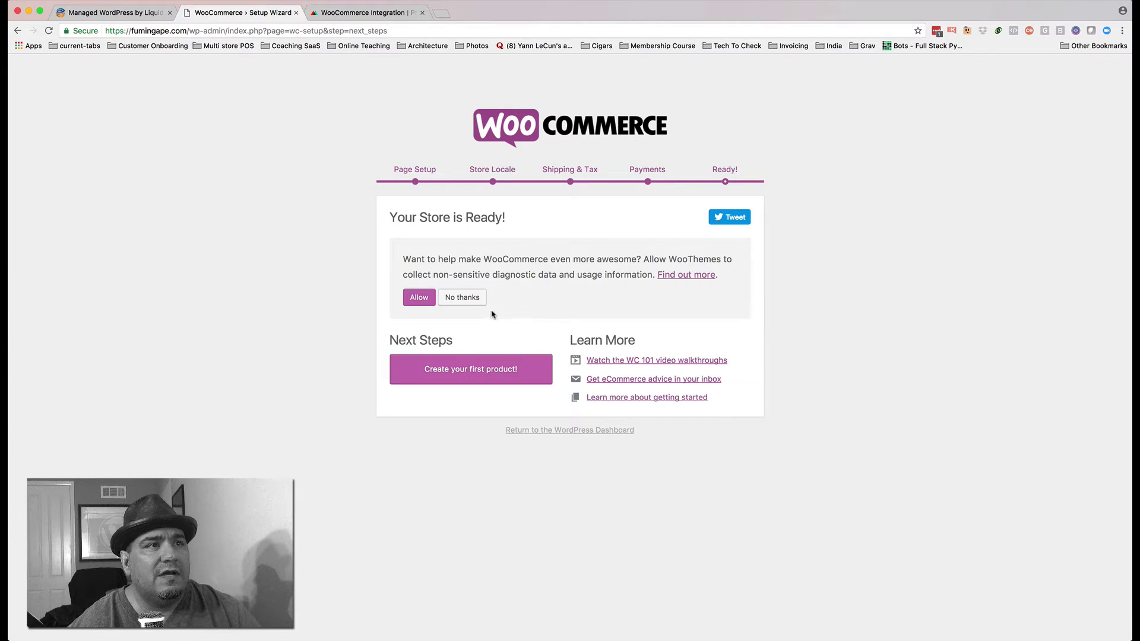
pyautogui.click(419, 297)
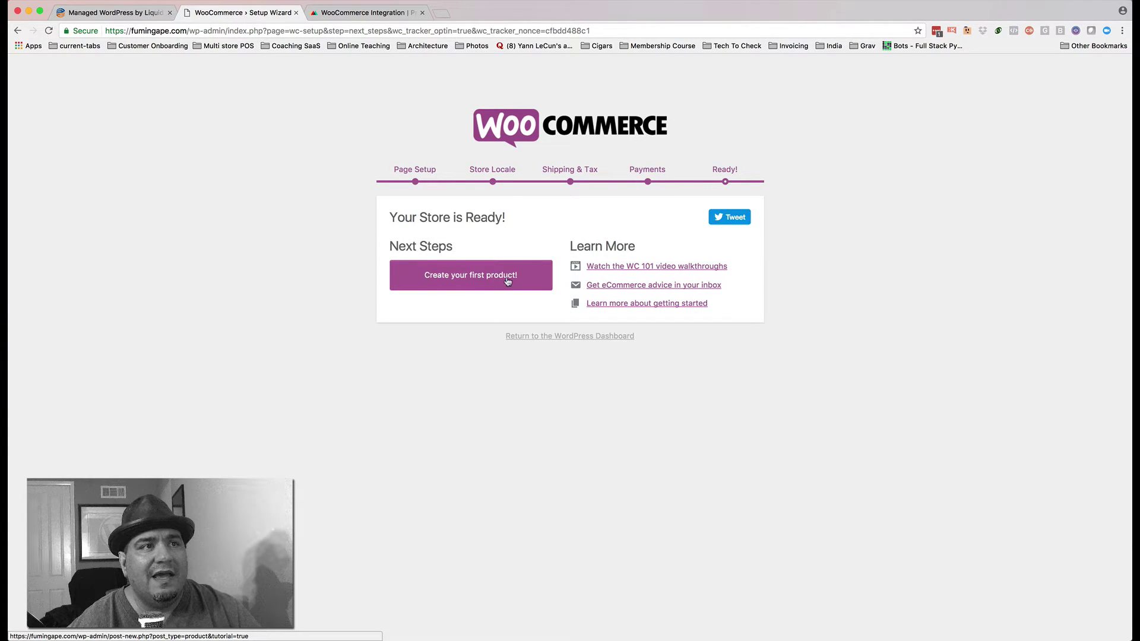
pyautogui.click(507, 282)
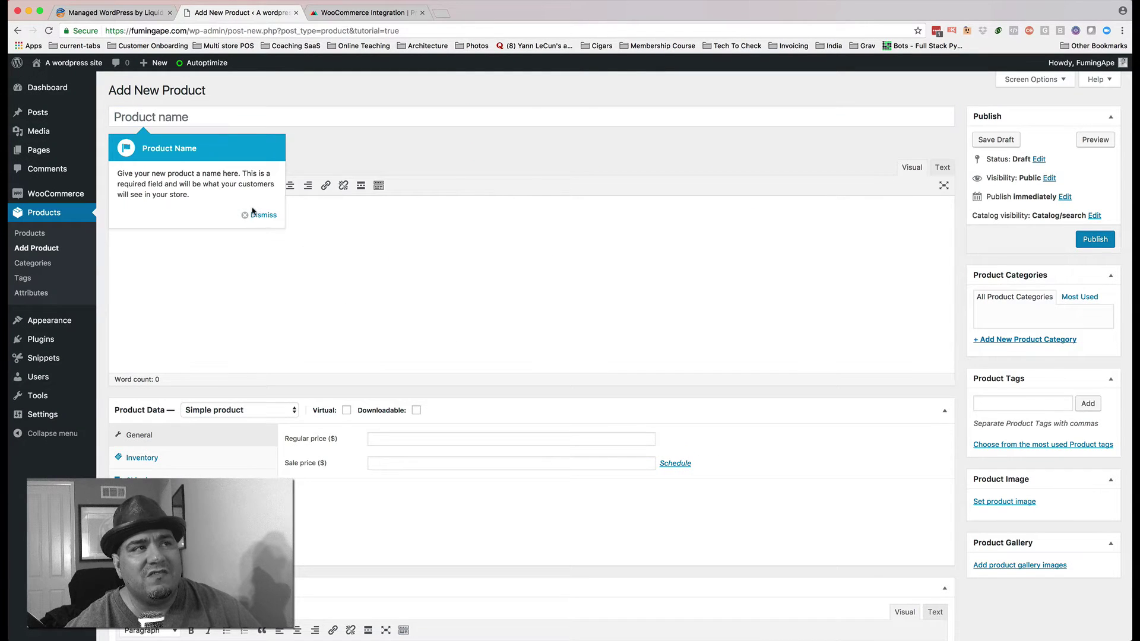
# Step: Dismiss every Add New Product tour tip, from product name through the publishing popup
pyautogui.click(263, 215)
pyautogui.click(599, 155)
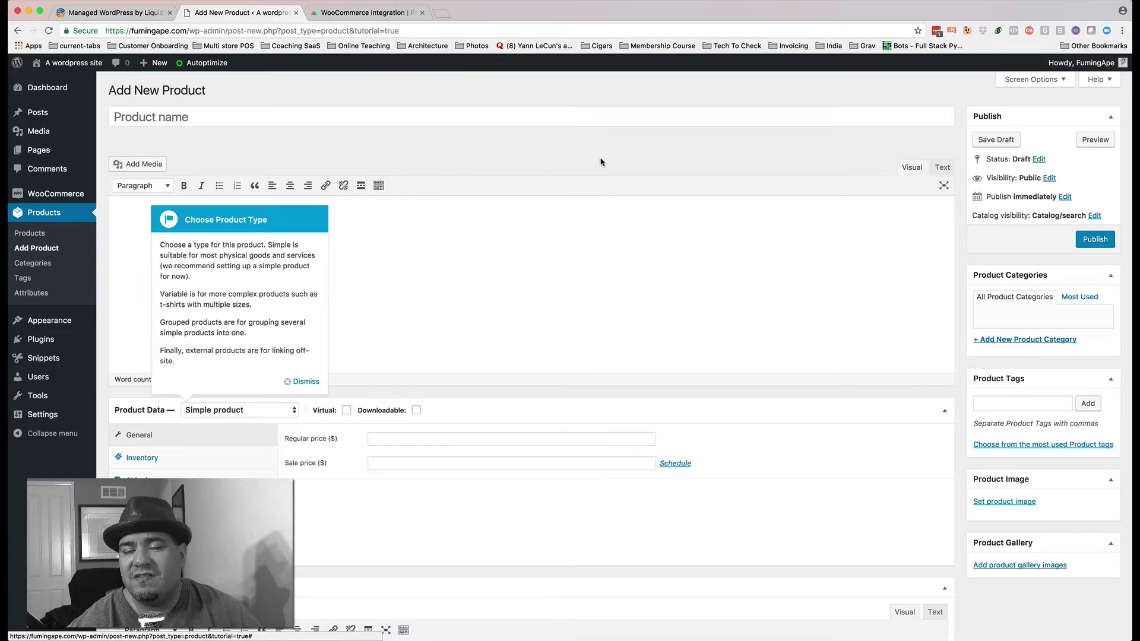
pyautogui.click(304, 382)
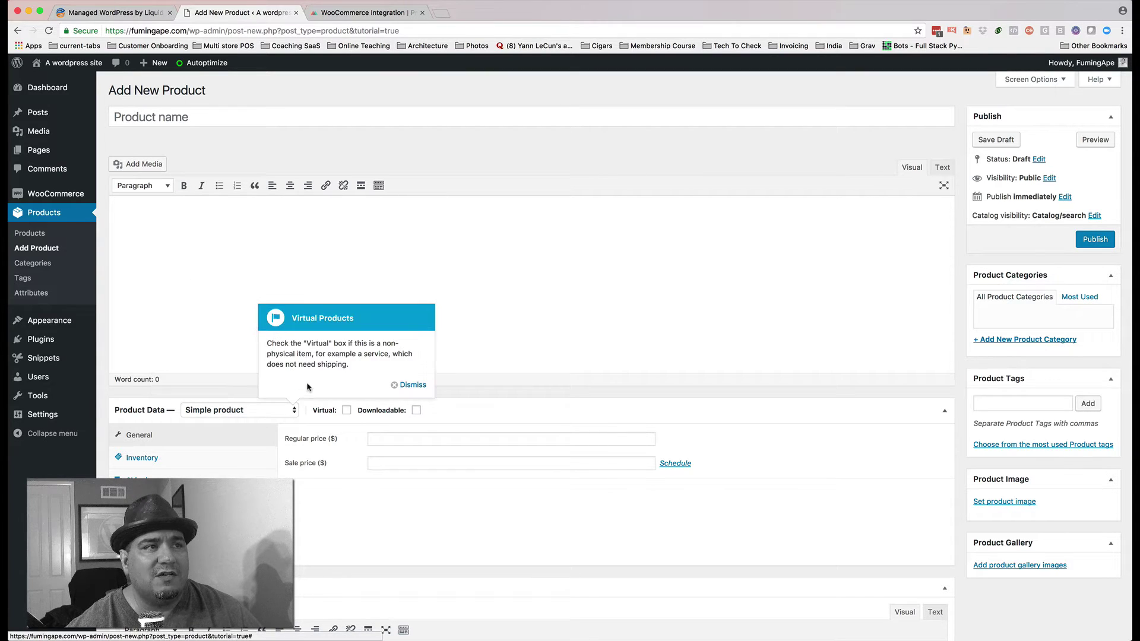
pyautogui.click(410, 387)
pyautogui.click(491, 386)
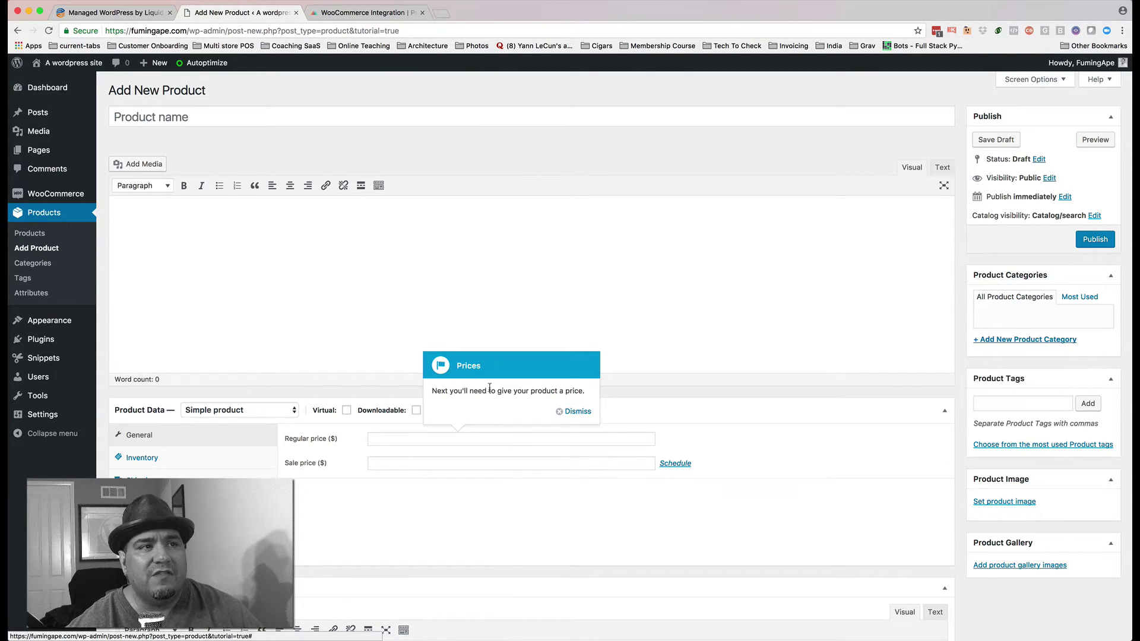
pyautogui.click(578, 411)
pyautogui.click(593, 555)
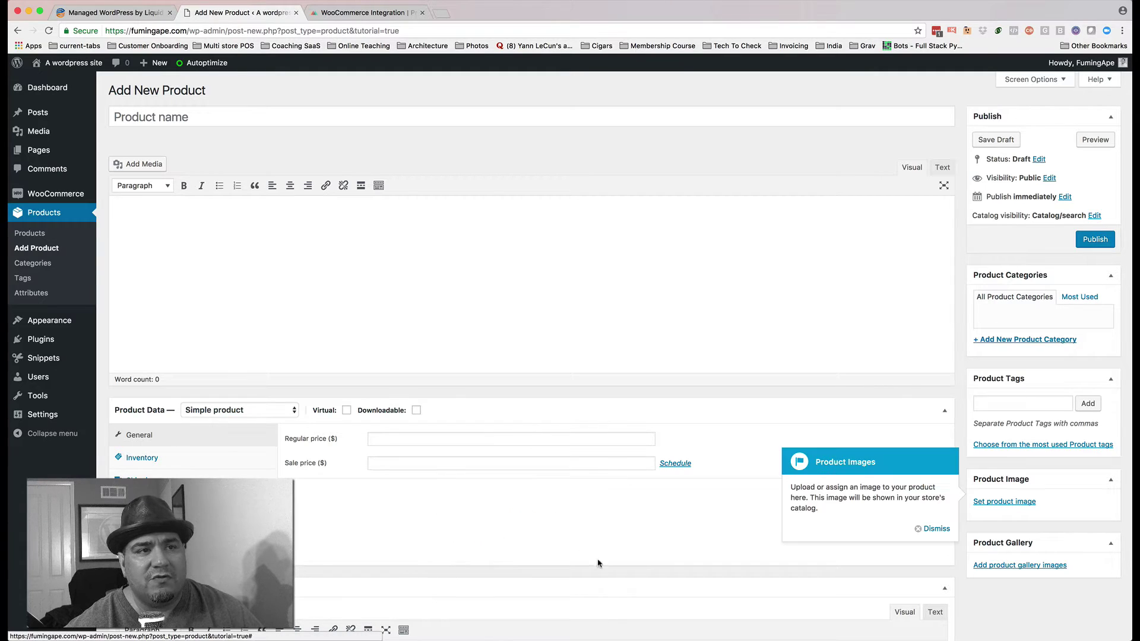
pyautogui.click(931, 529)
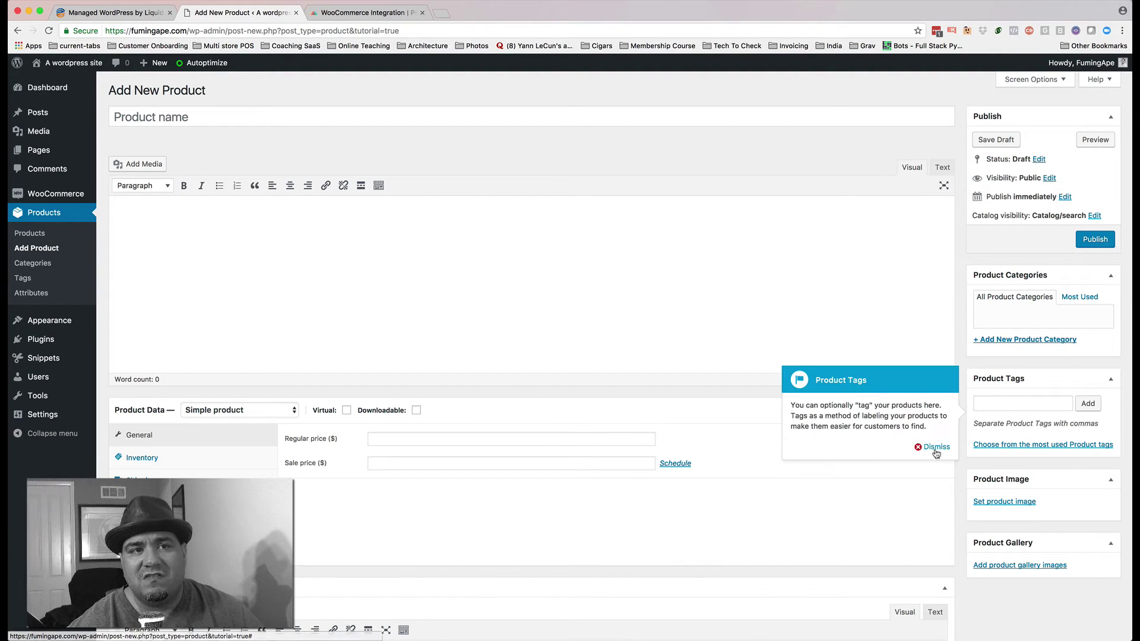
pyautogui.click(934, 448)
pyautogui.click(925, 344)
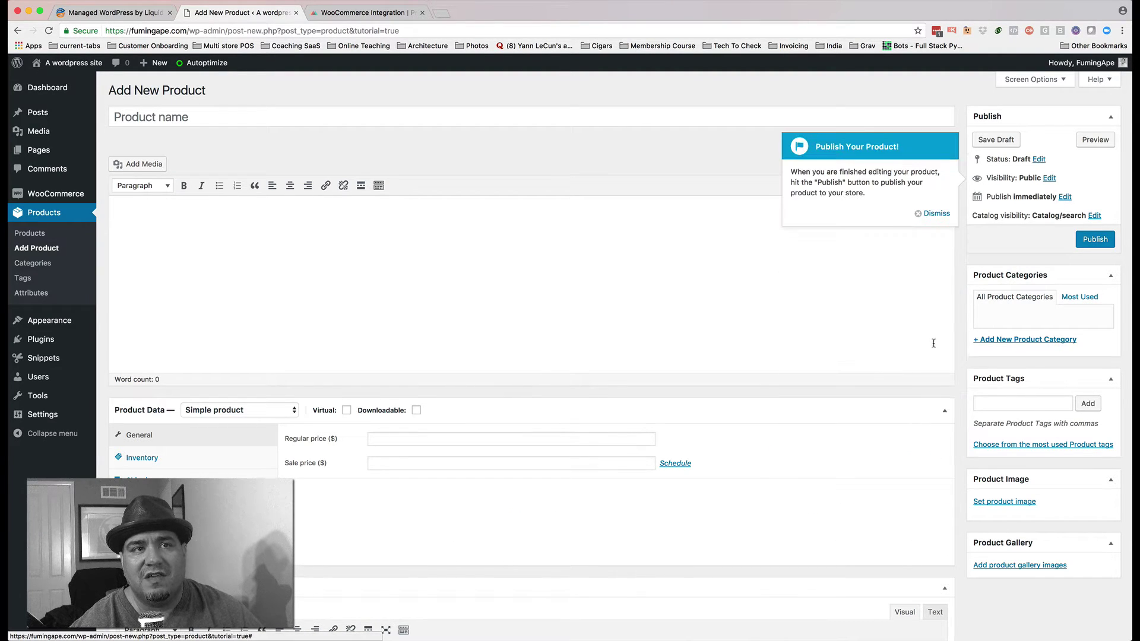
pyautogui.click(937, 214)
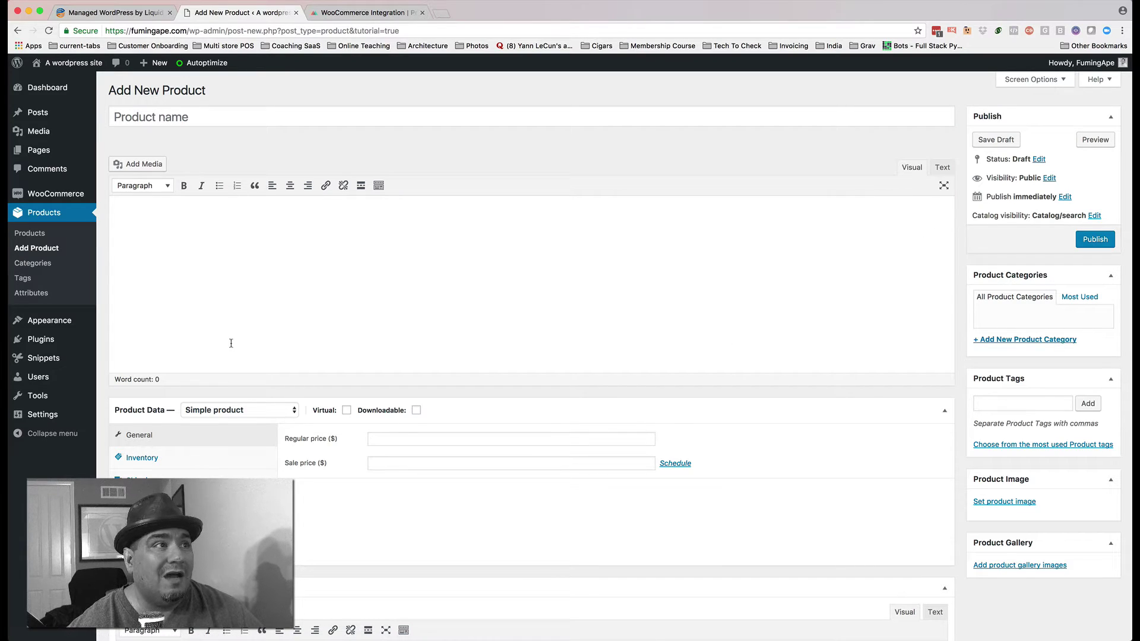
pyautogui.moveTo(62, 197)
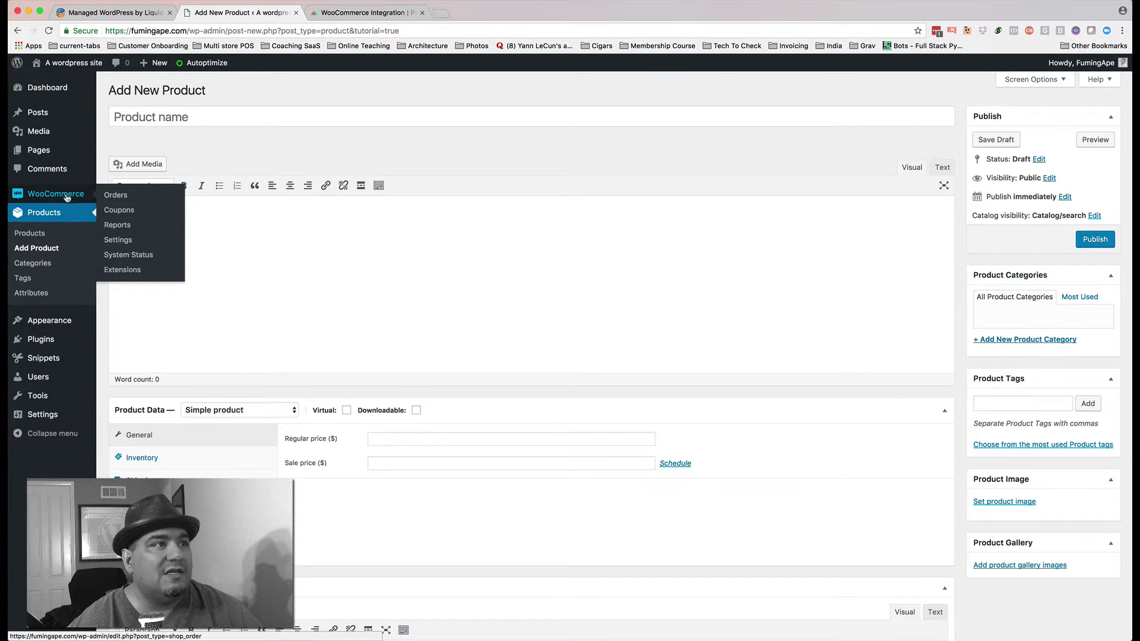
# Step: Save WooCommerce's API settings with 'Enable the REST API' left checked
pyautogui.click(118, 240)
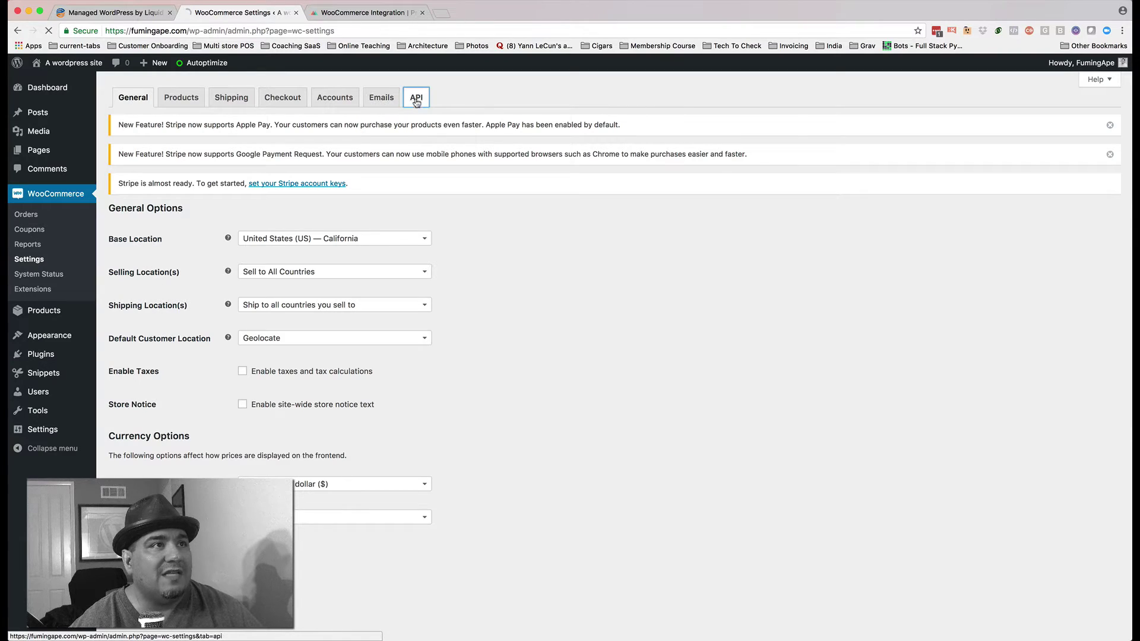
pyautogui.click(416, 97)
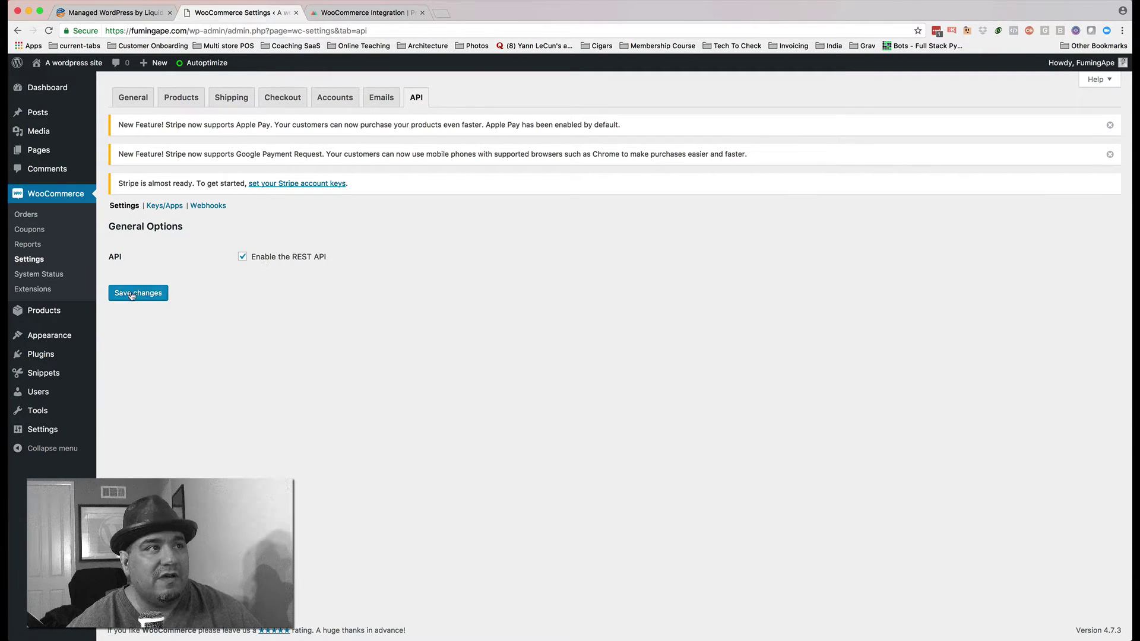
pyautogui.click(141, 293)
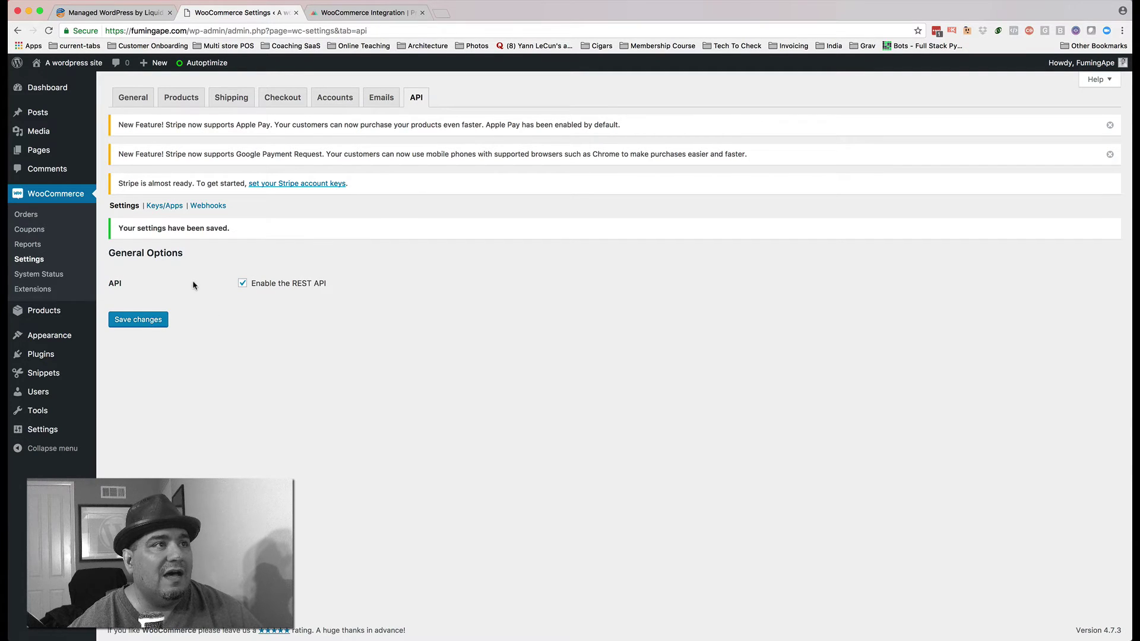
# Step: Switch the permalink structure to Post name (/%postname%/)
pyautogui.moveTo(43, 430)
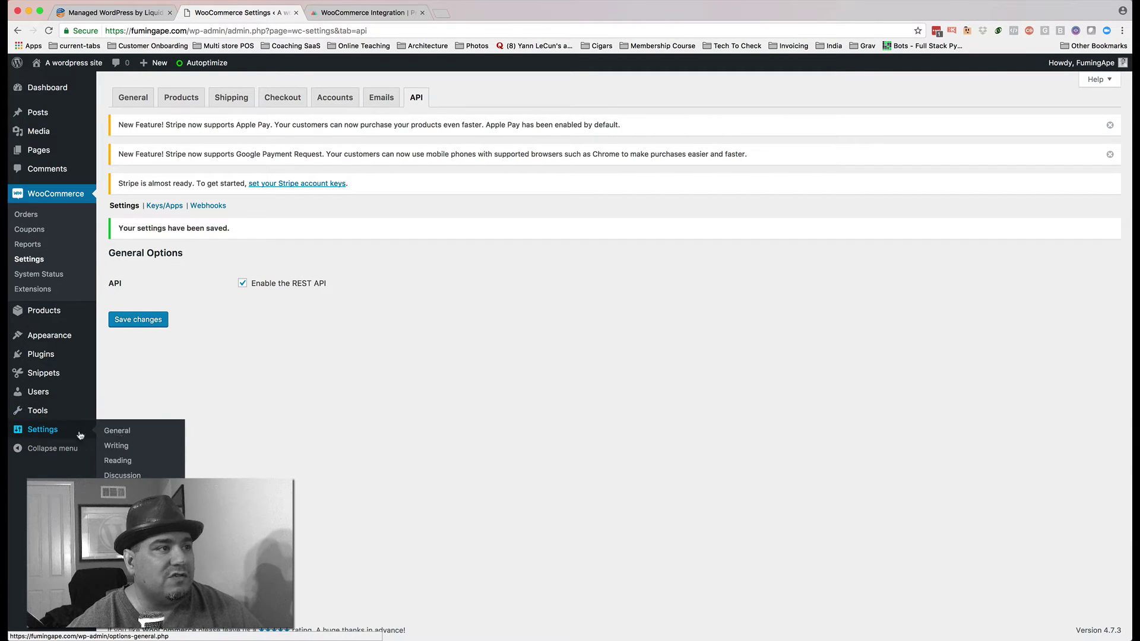
pyautogui.click(122, 504)
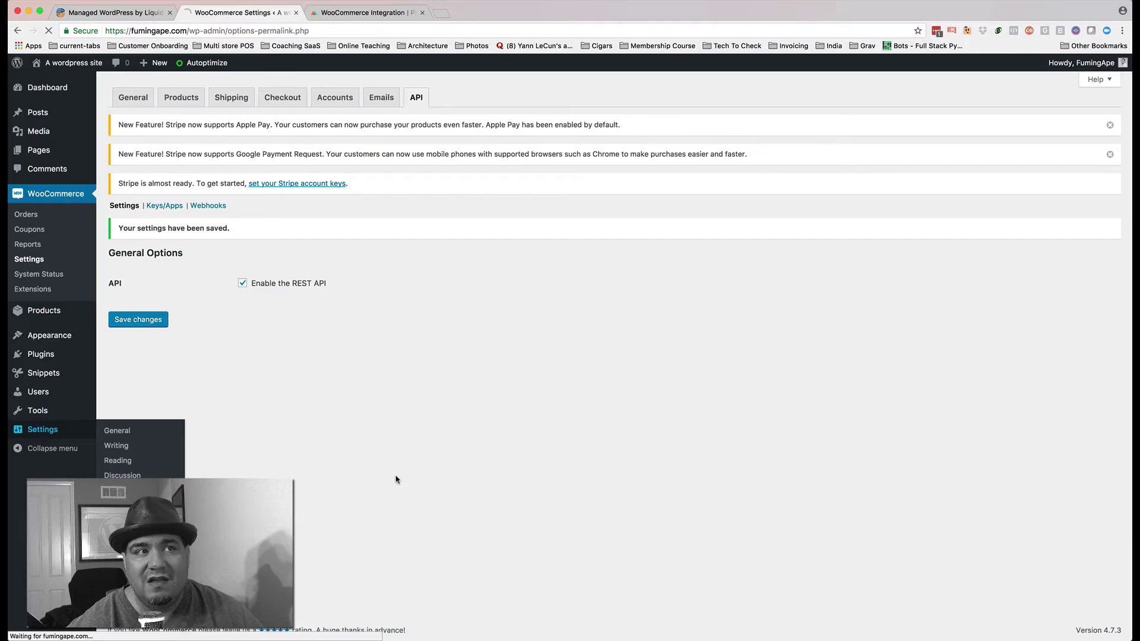
pyautogui.click(142, 378)
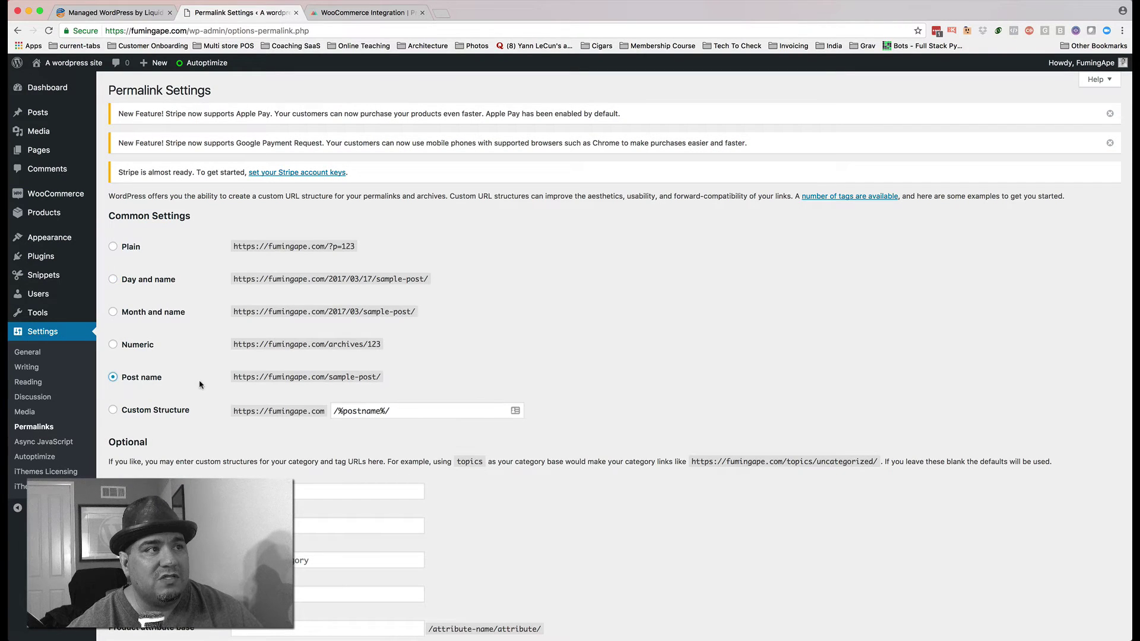
pyautogui.scroll(-5, 214, 397)
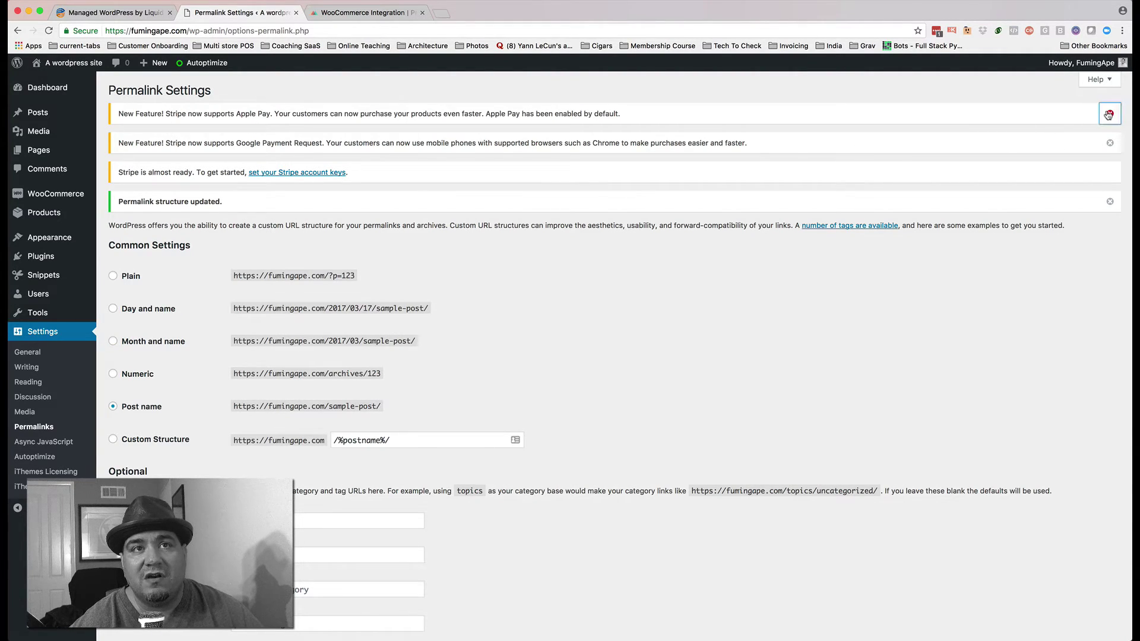
# Step: Dismiss the Stripe Apple Pay and Google Payment Request notices and the permalink-updated notice
pyautogui.click(1109, 115)
pyautogui.click(1109, 114)
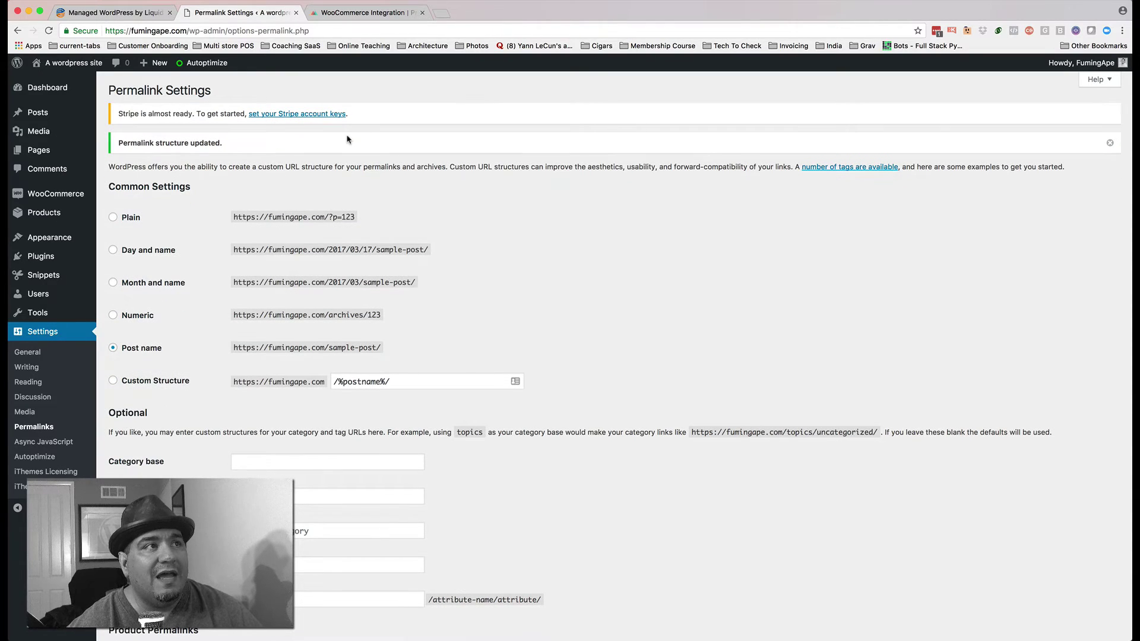
pyautogui.click(1109, 142)
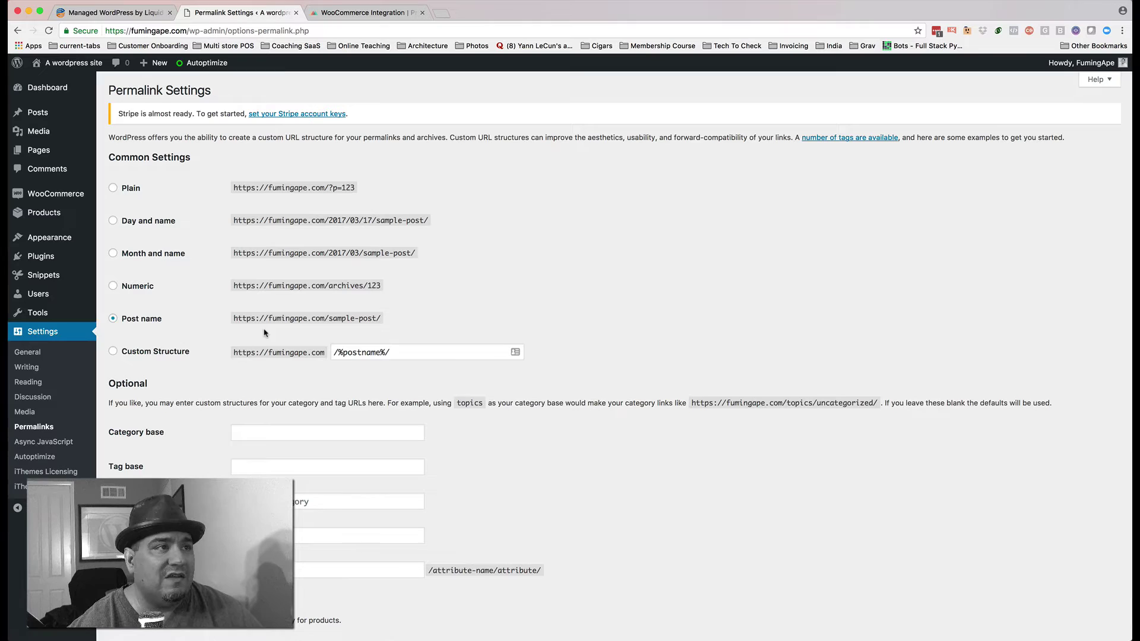
# Step: Check the empty API Keys/Apps and Webhooks sections, then return to the API settings section
pyautogui.moveTo(66, 196)
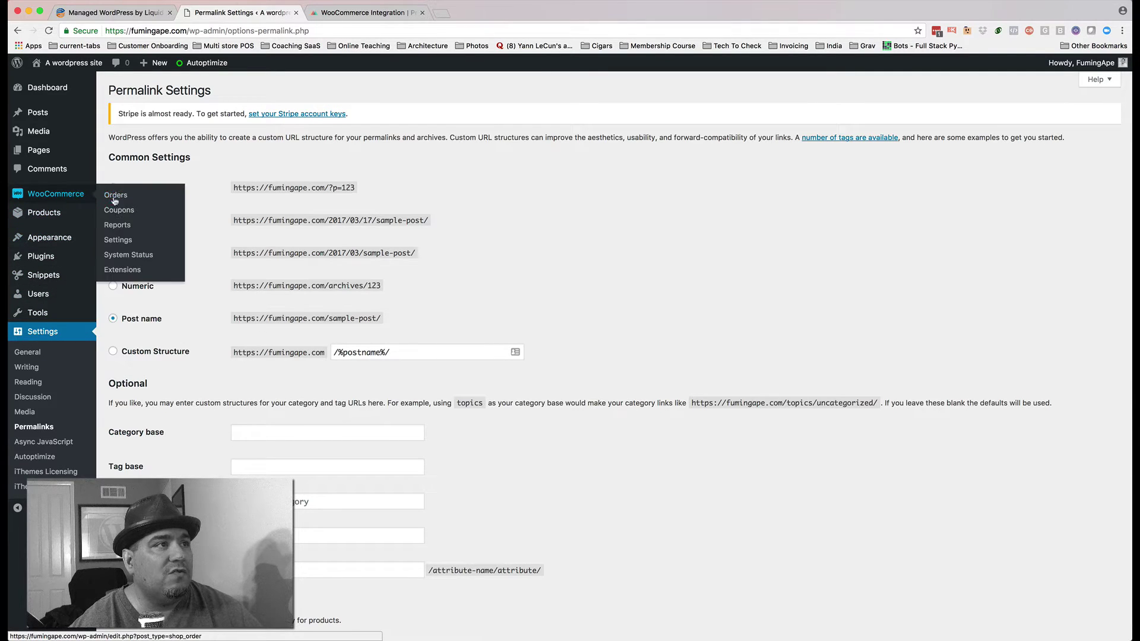
pyautogui.click(121, 241)
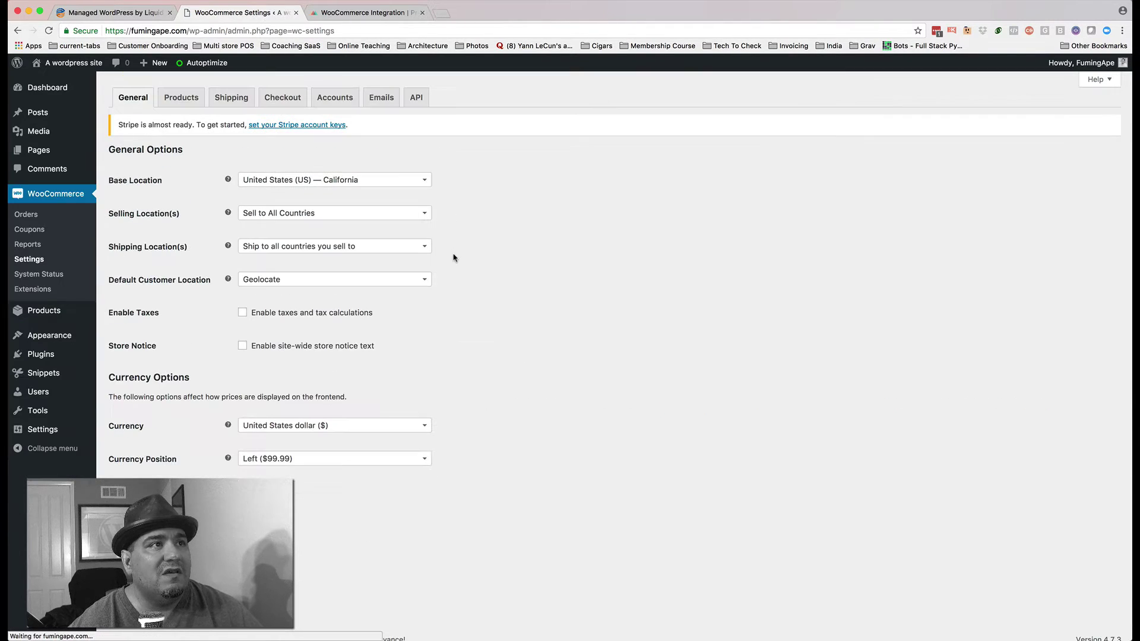
pyautogui.click(411, 101)
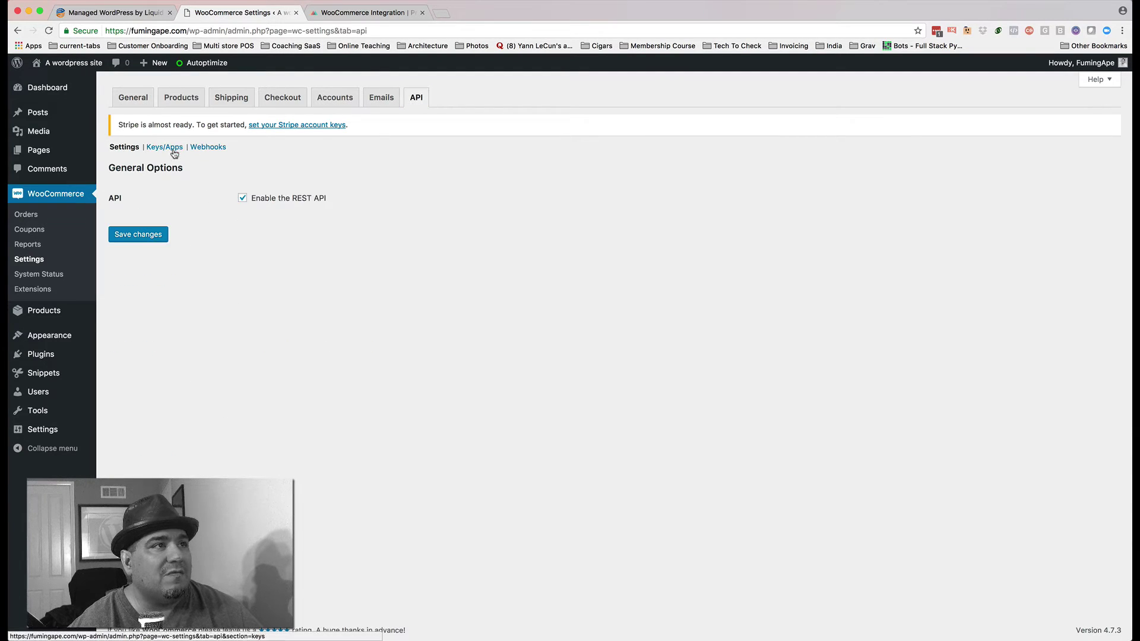
pyautogui.click(170, 151)
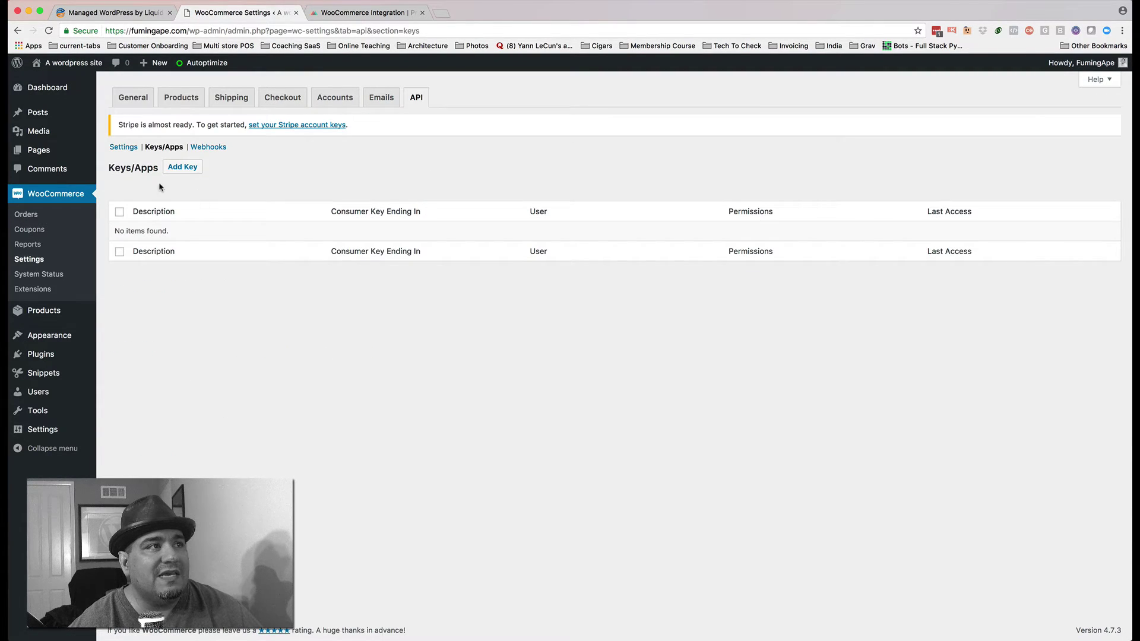
pyautogui.click(207, 147)
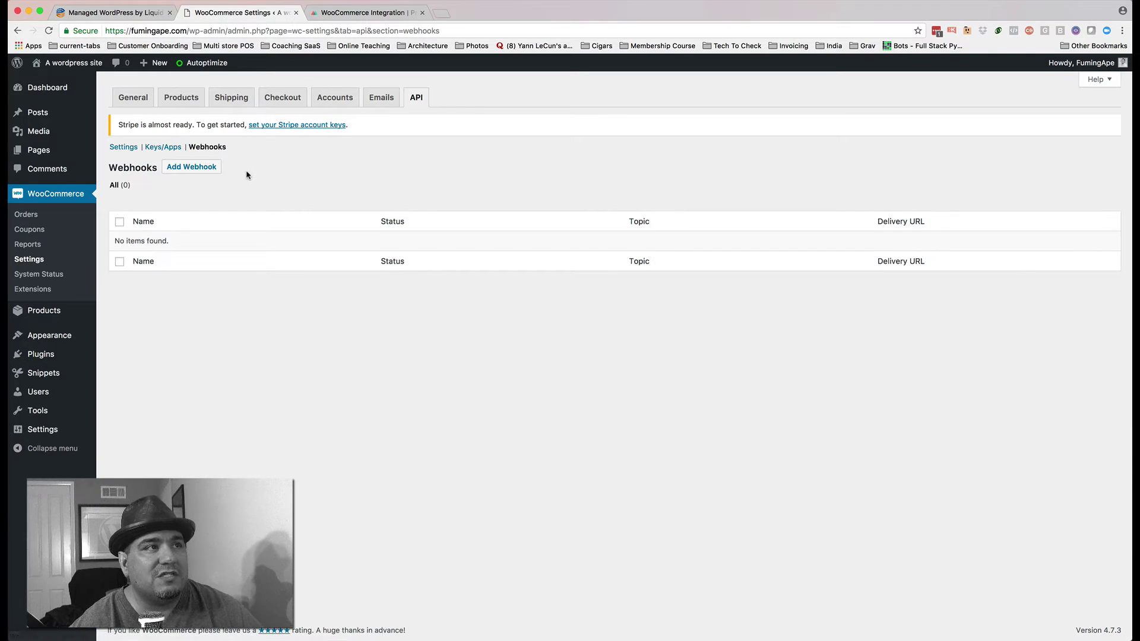
pyautogui.click(170, 148)
pyautogui.click(123, 148)
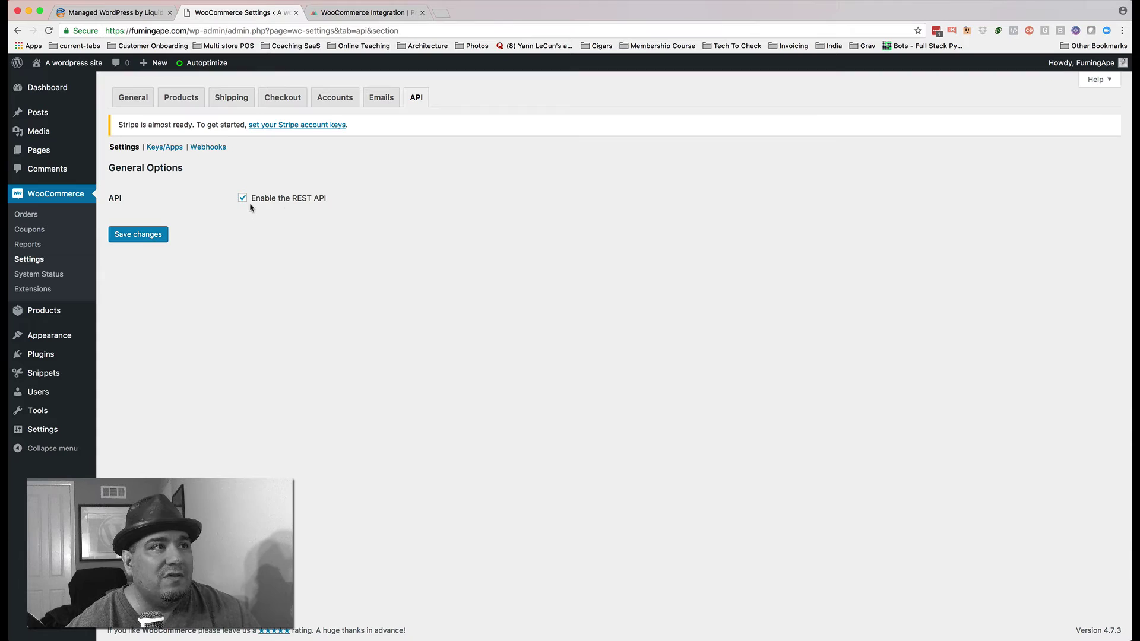
# Step: Reload the Printful WooCommerce integration page and scroll down to its site address field
pyautogui.click(355, 13)
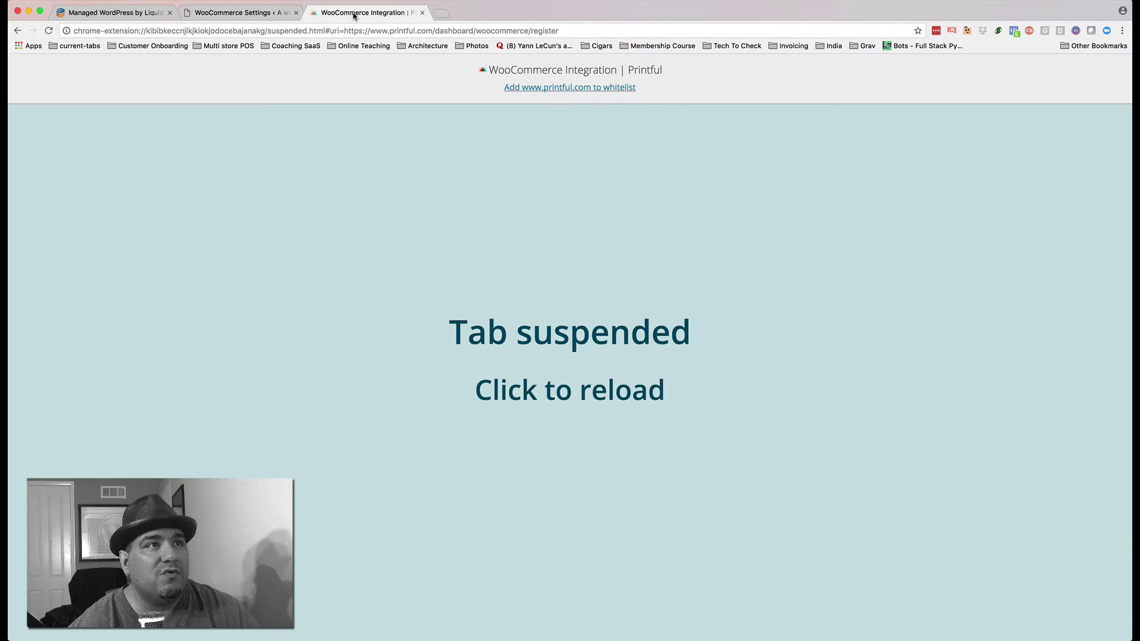
pyautogui.click(331, 91)
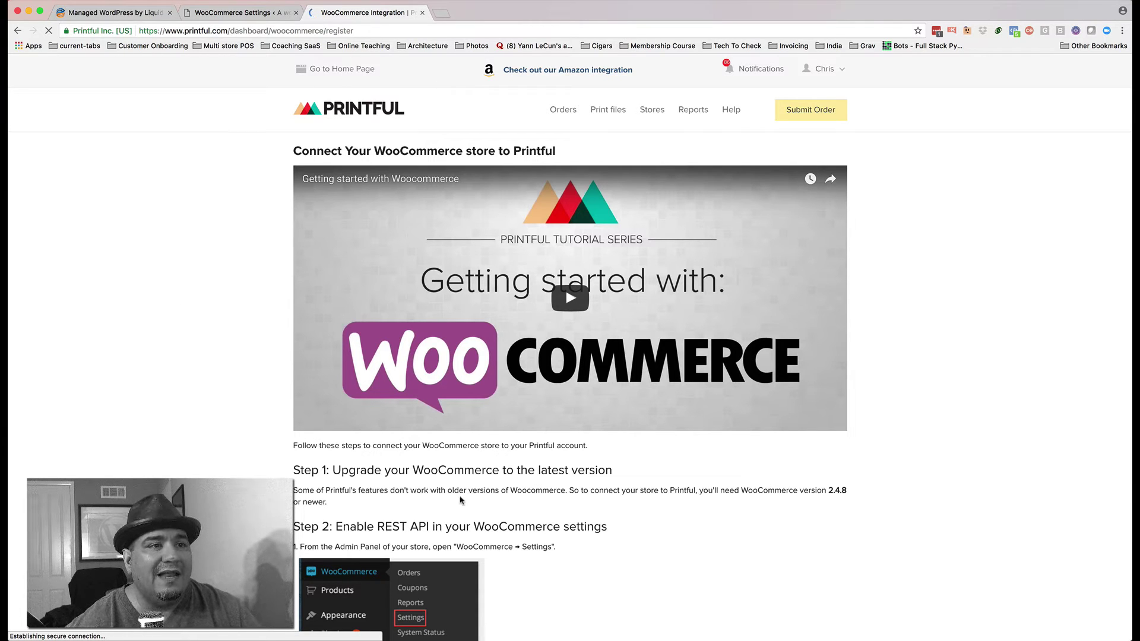
pyautogui.scroll(-5, 504, 474)
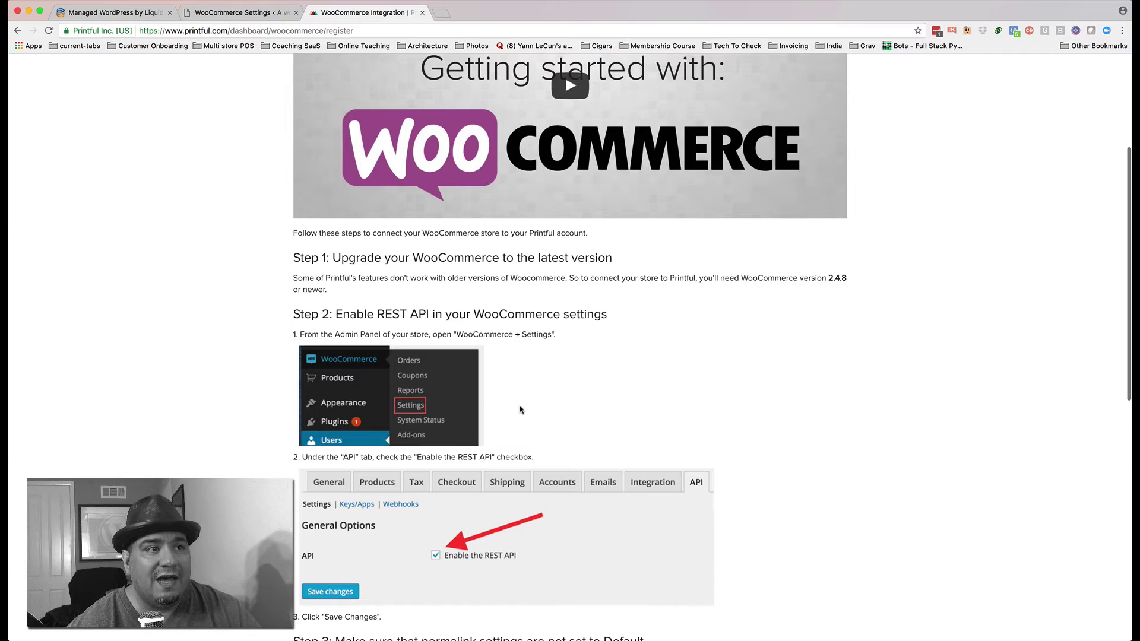
pyautogui.scroll(-3, 435, 395)
pyautogui.scroll(-2, 449, 449)
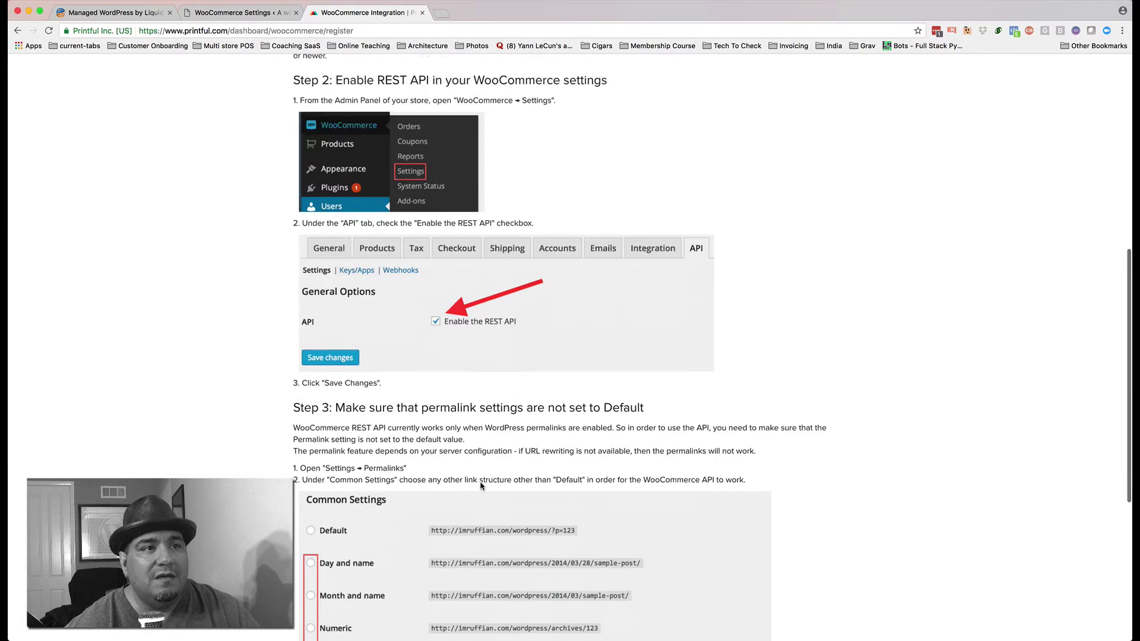
pyautogui.scroll(-5, 562, 374)
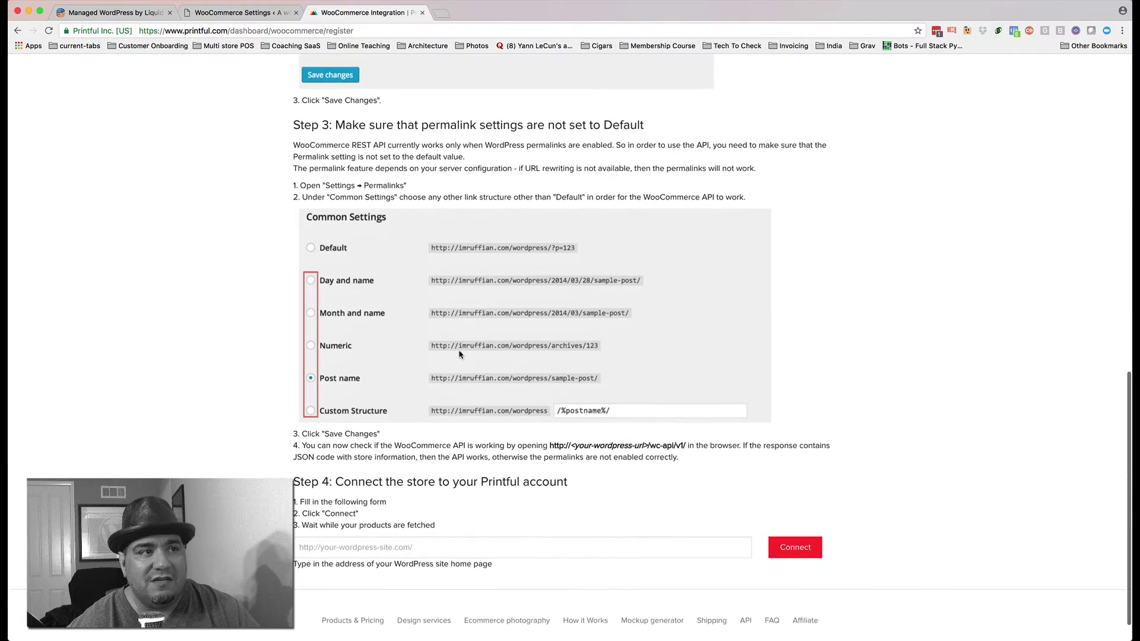
pyautogui.click(349, 519)
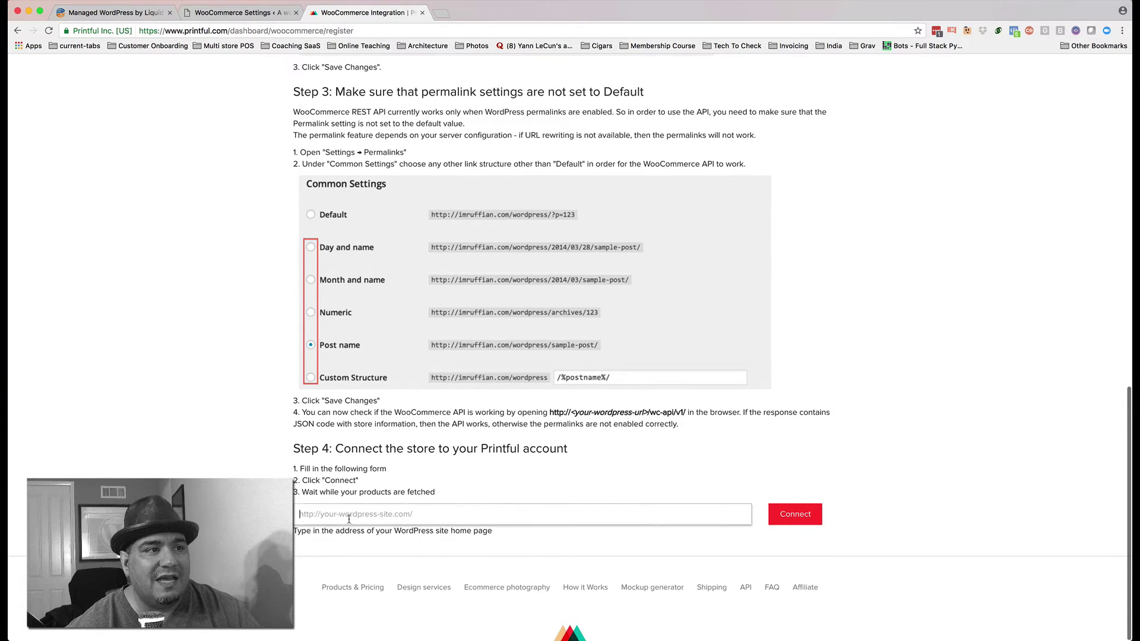
pyautogui.click(226, 13)
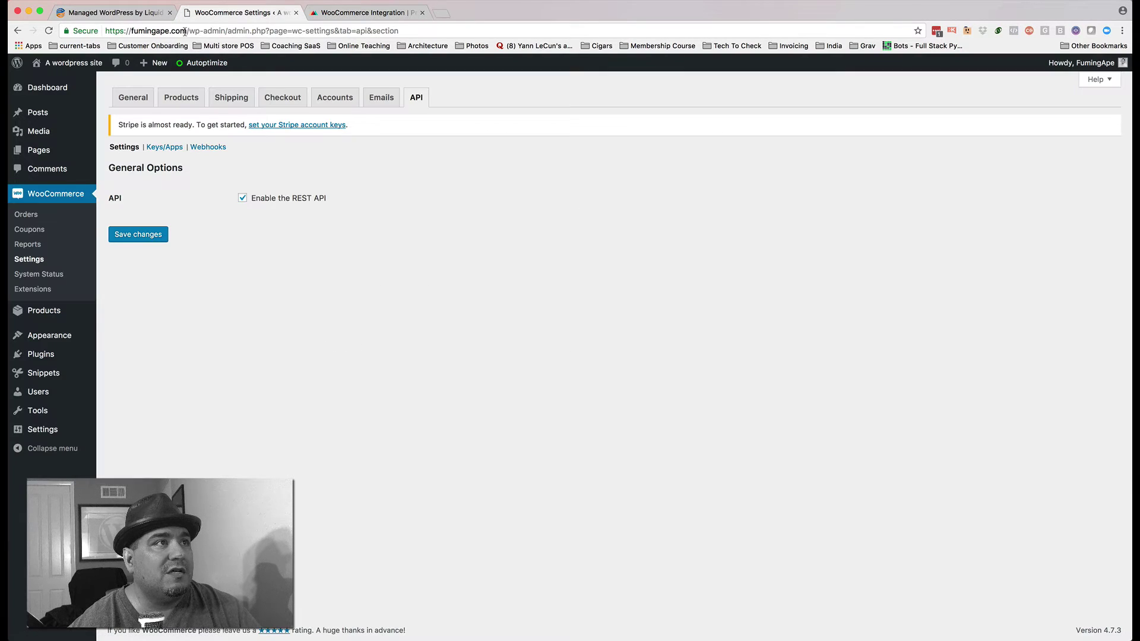
pyautogui.moveTo(192, 31); pyautogui.dragTo(80, 30)
pyautogui.press('super+c')
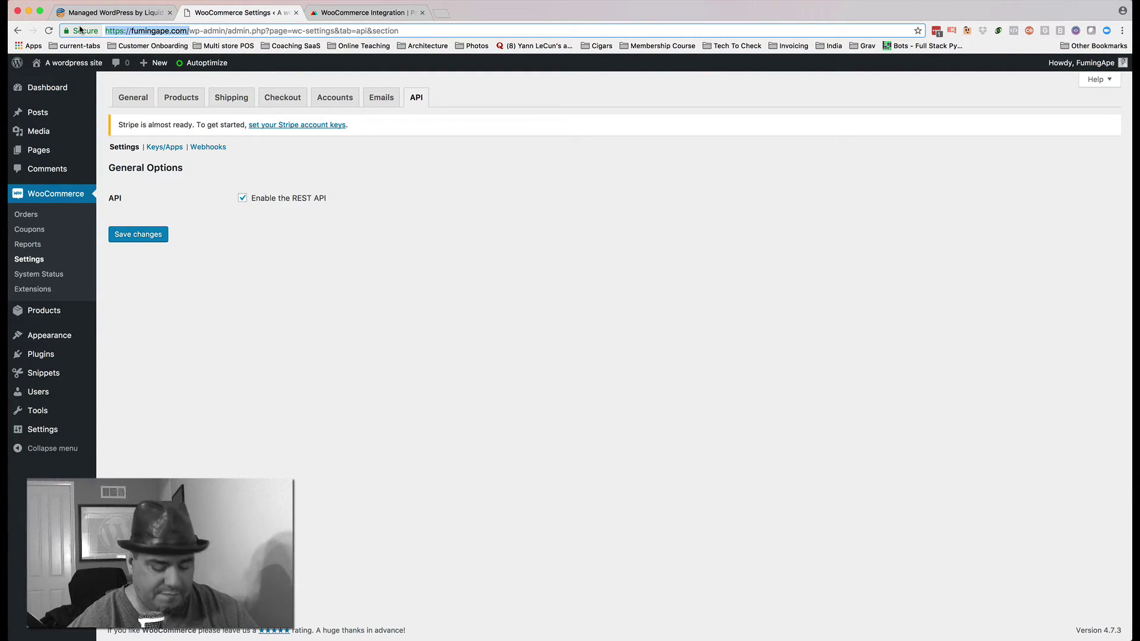
pyautogui.click(363, 13)
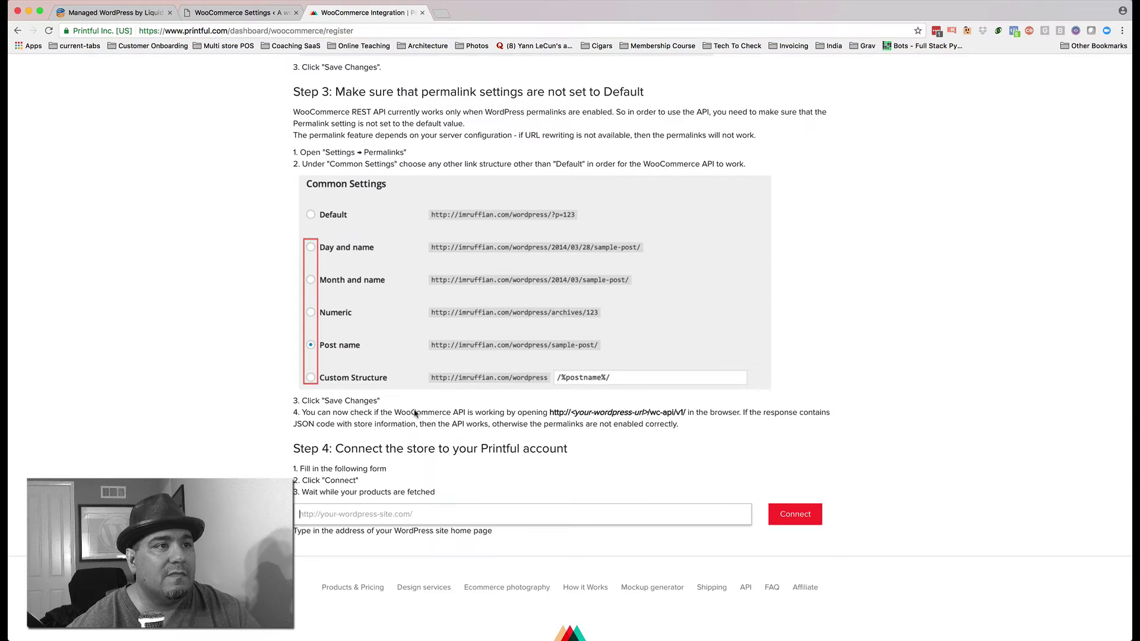
pyautogui.click(384, 513)
pyautogui.press('super+v')
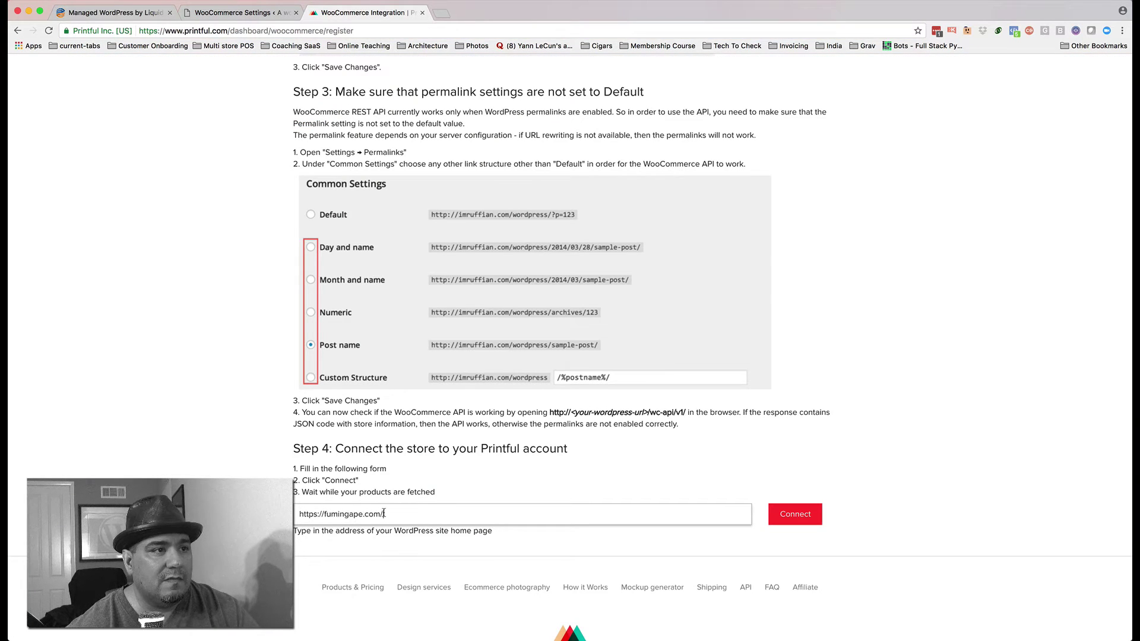
pyautogui.click(798, 516)
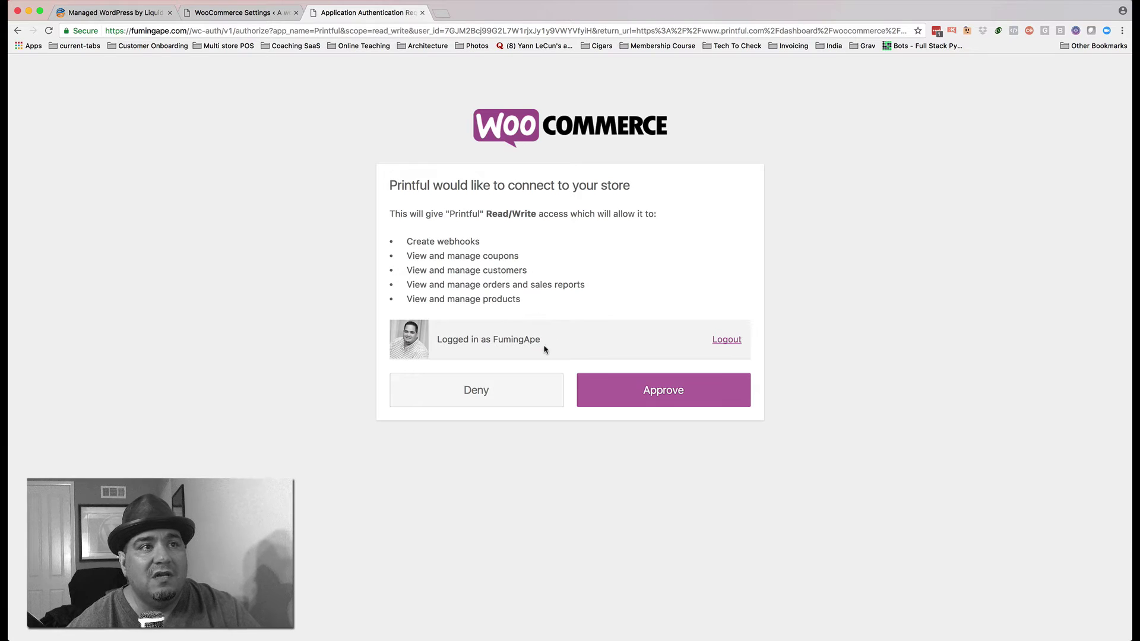
# Step: Approve Printful's Read/Write access and link the store to the current Printful account
pyautogui.click(660, 380)
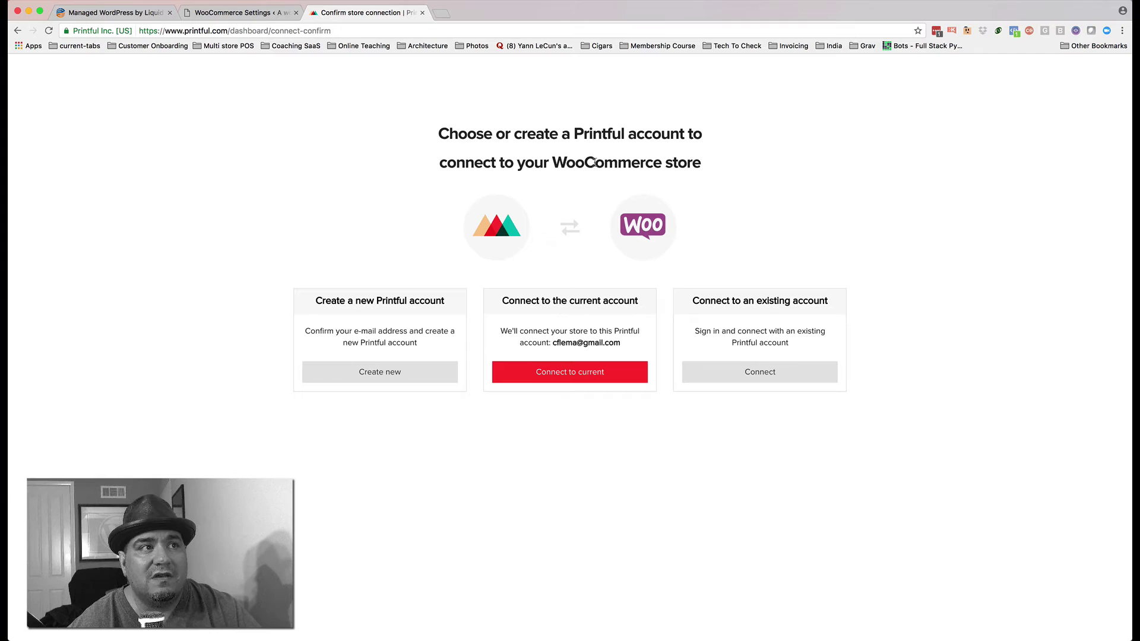
pyautogui.click(596, 378)
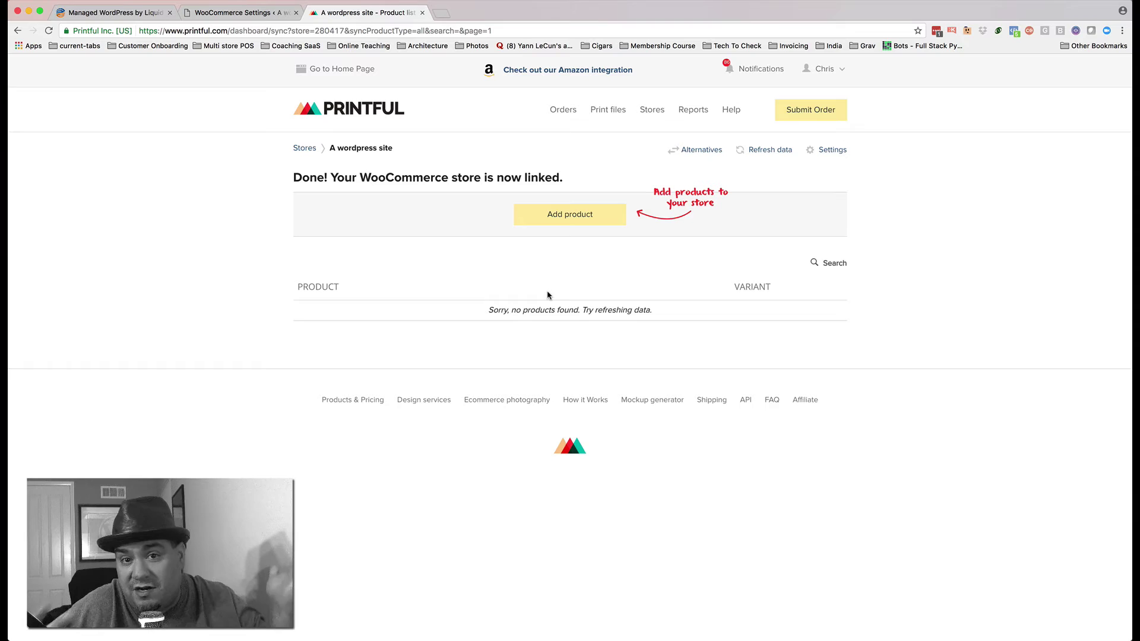
# Step: Start a new Printful product using the Gildan 2000 Ultra Cotton T-Shirt from Shirts › T-shirts
pyautogui.click(568, 221)
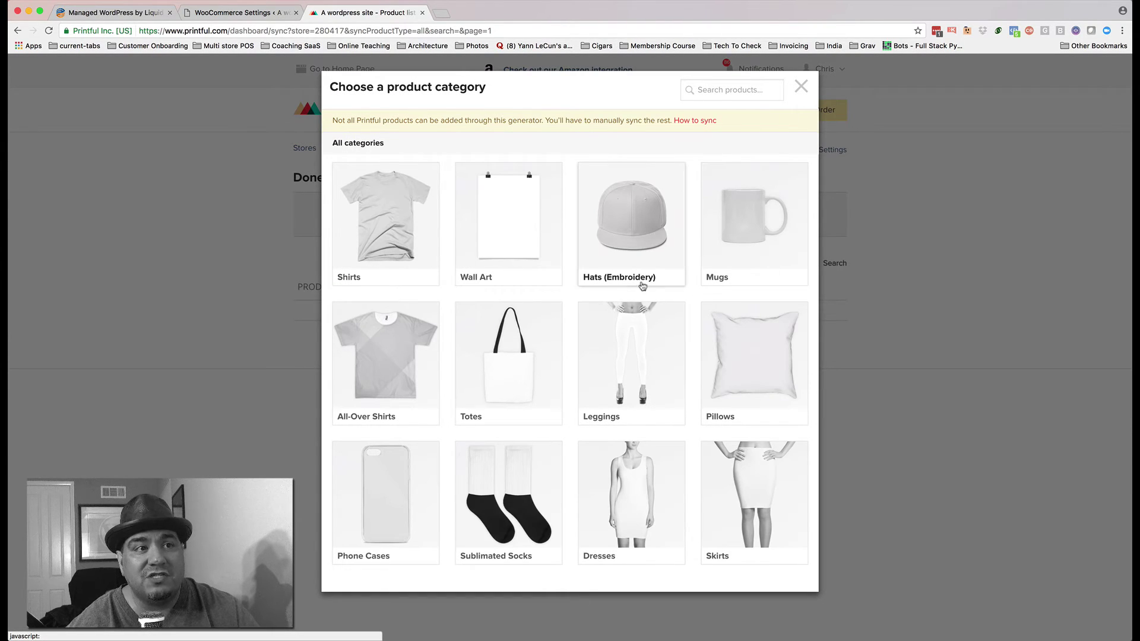
pyautogui.click(392, 232)
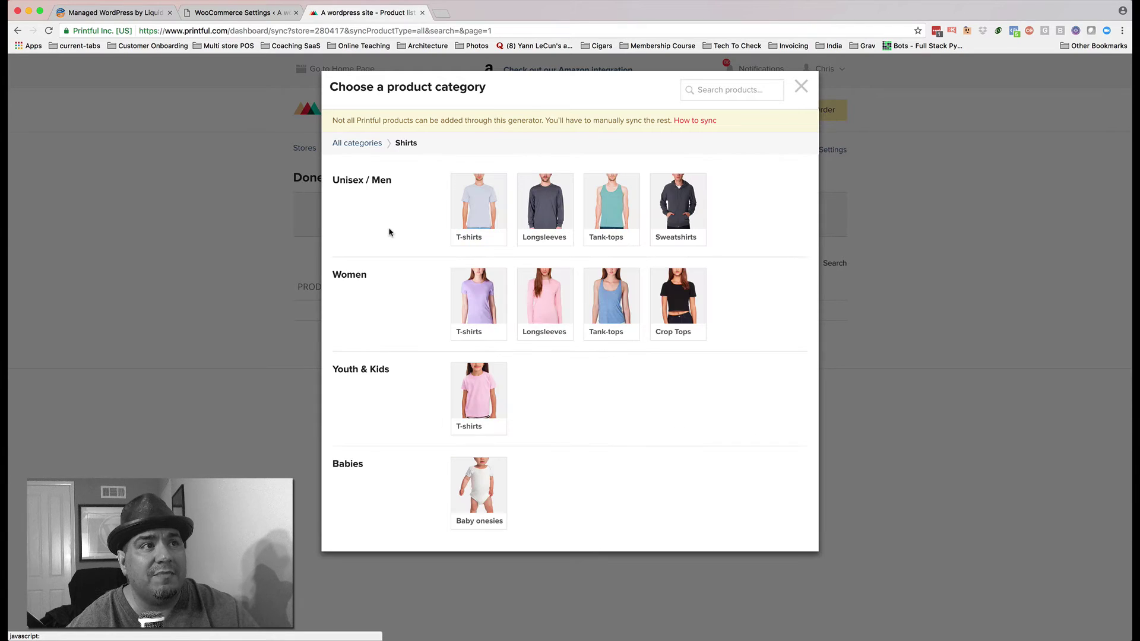
pyautogui.click(480, 222)
pyautogui.scroll(-15, 439, 316)
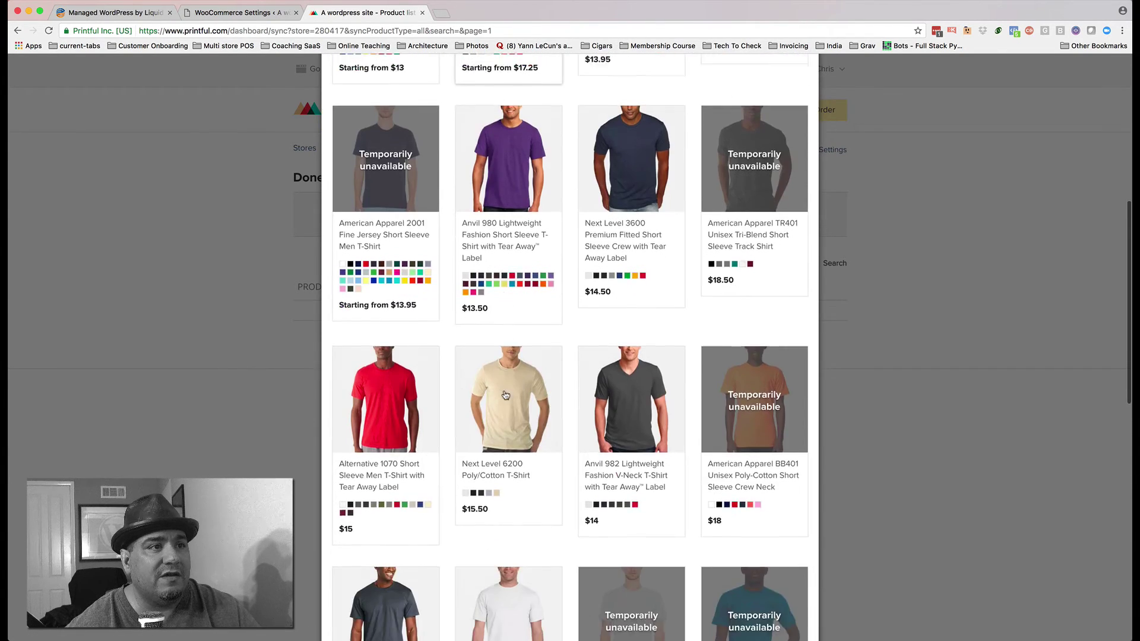
pyautogui.click(409, 424)
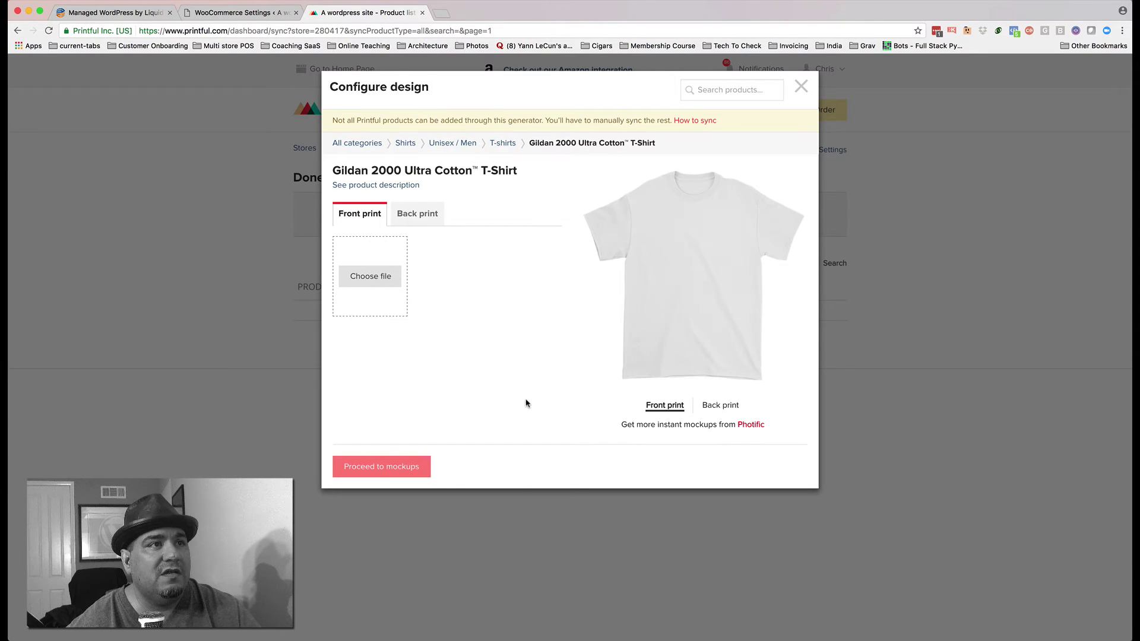
# Step: Load HalfFullOfWhiskey.pdf from the Cool Design Bro file library as the front print
pyautogui.click(386, 281)
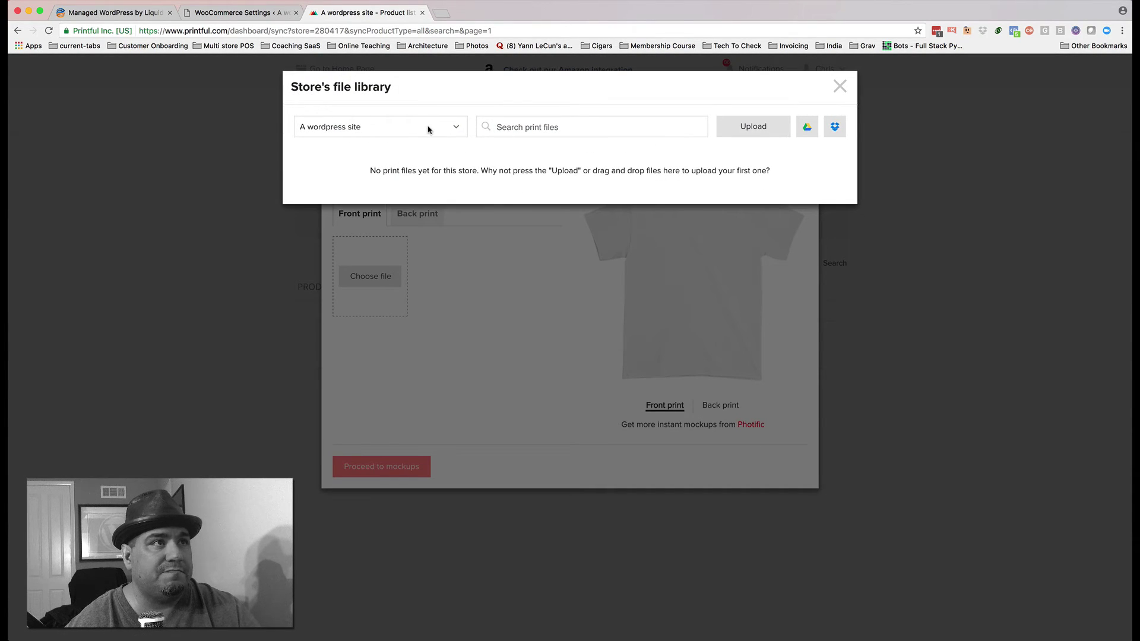
pyautogui.click(428, 130)
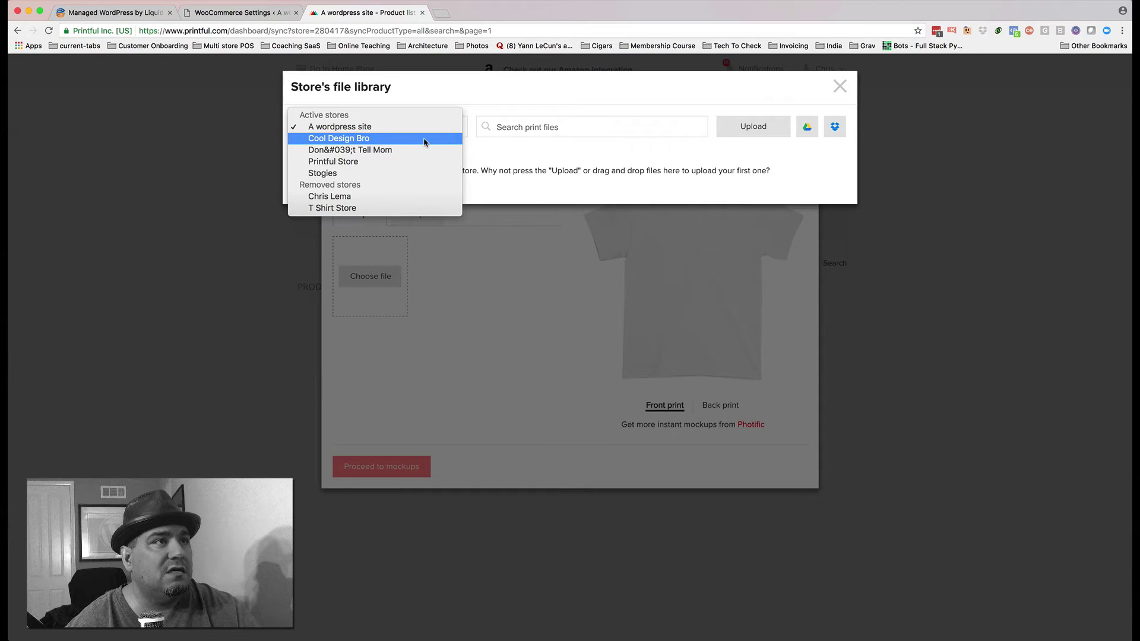
pyautogui.click(425, 139)
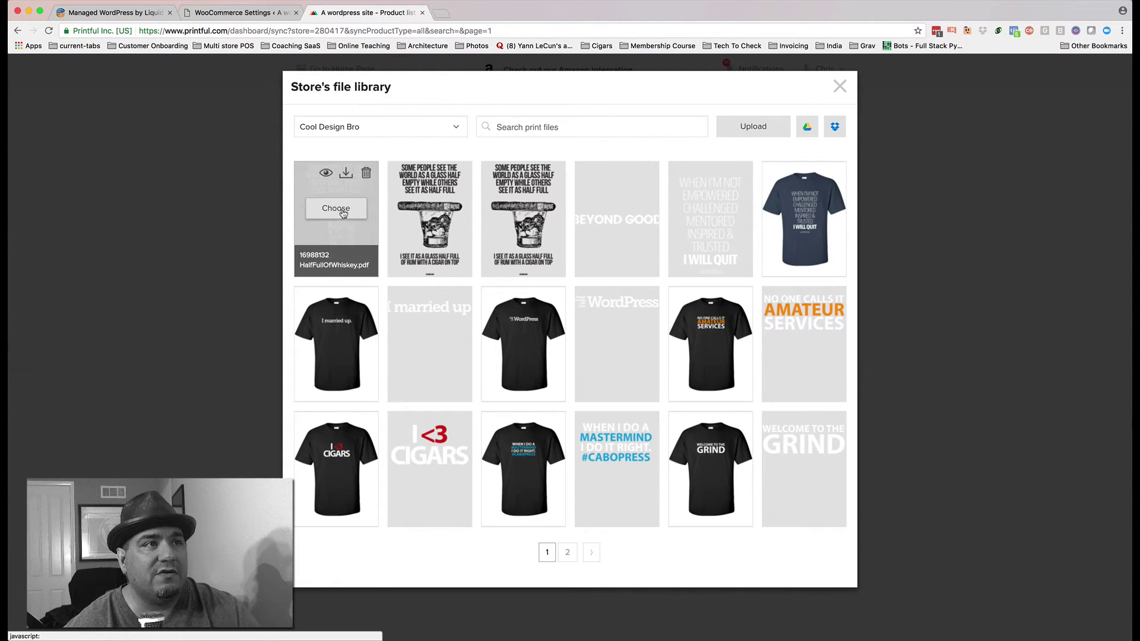
pyautogui.click(342, 213)
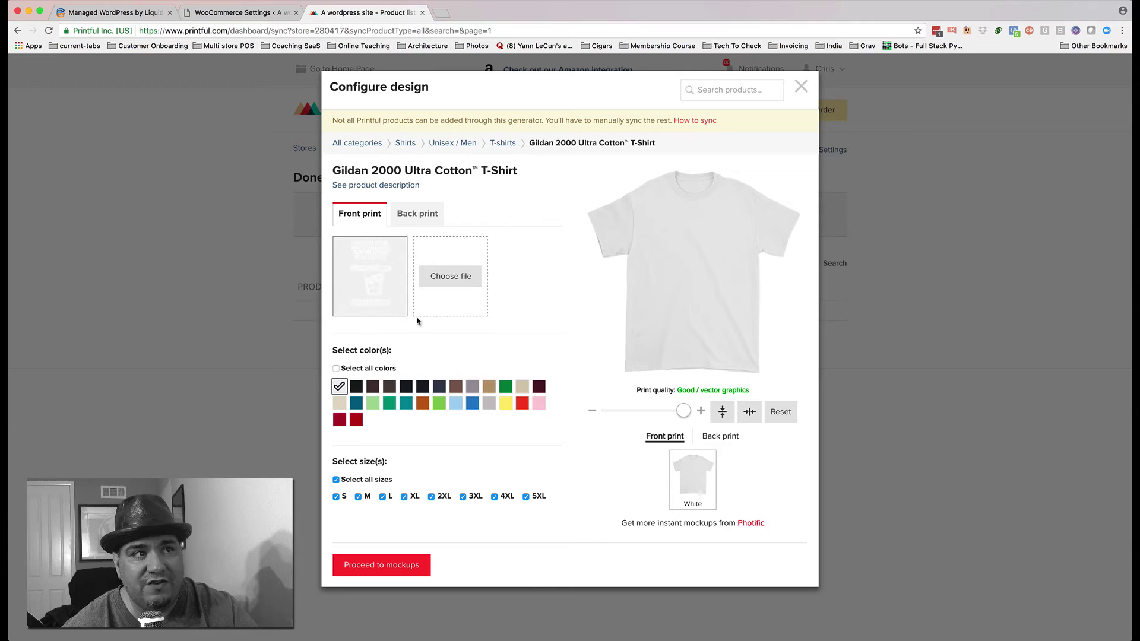
# Step: Set the shirt colours to White and Black after briefly trying Forest
pyautogui.click(355, 387)
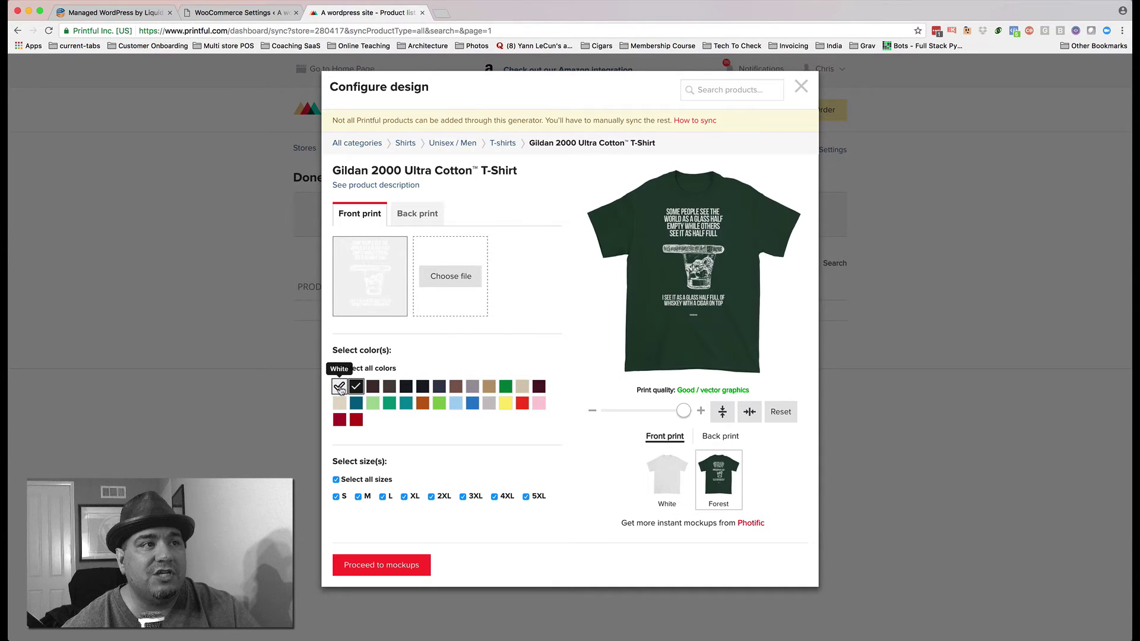
pyautogui.click(339, 387)
pyautogui.click(356, 388)
pyautogui.click(339, 388)
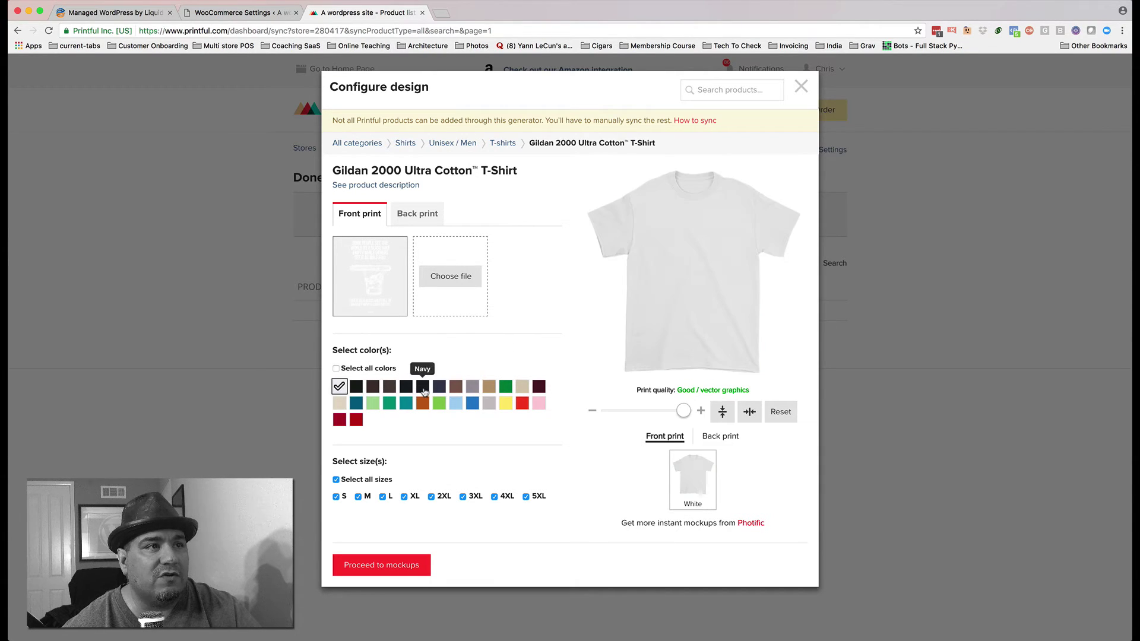
pyautogui.click(410, 391)
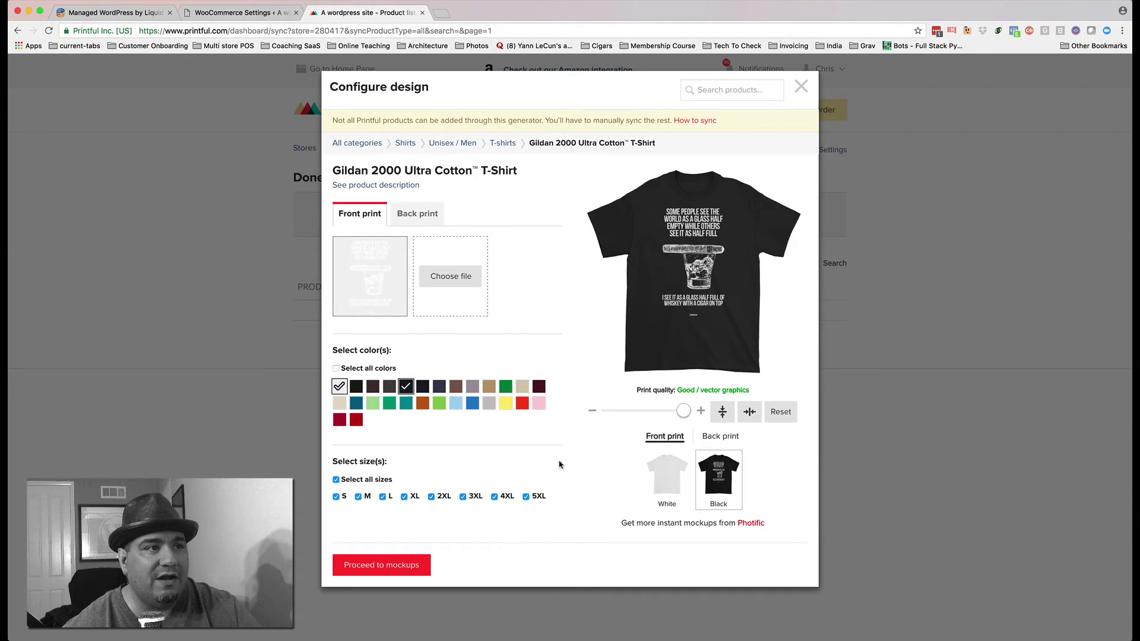
# Step: Leave out size S so only M through 5XL remain, and check the back print side
pyautogui.click(336, 497)
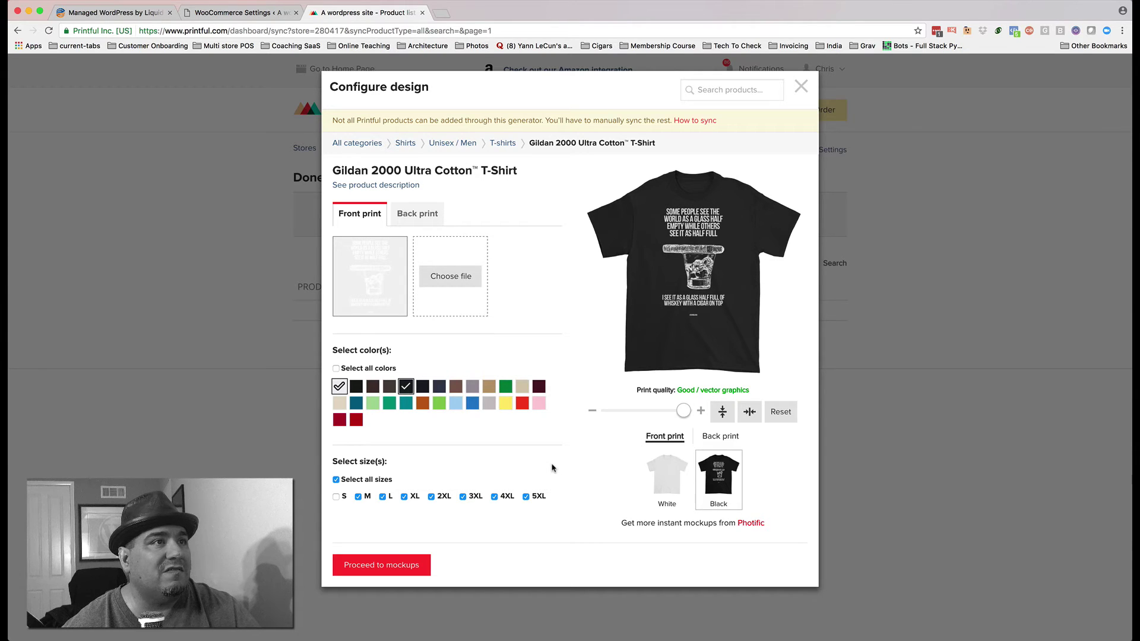
pyautogui.click(425, 220)
pyautogui.click(359, 215)
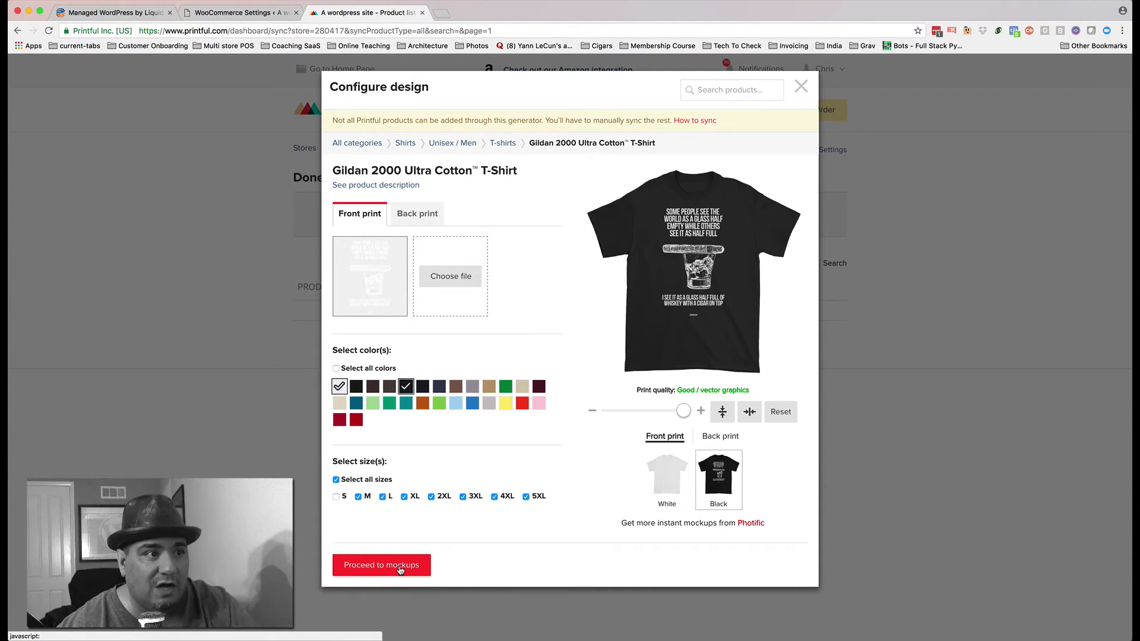
# Step: Choose the black shirt as the main mockup image
pyautogui.click(400, 569)
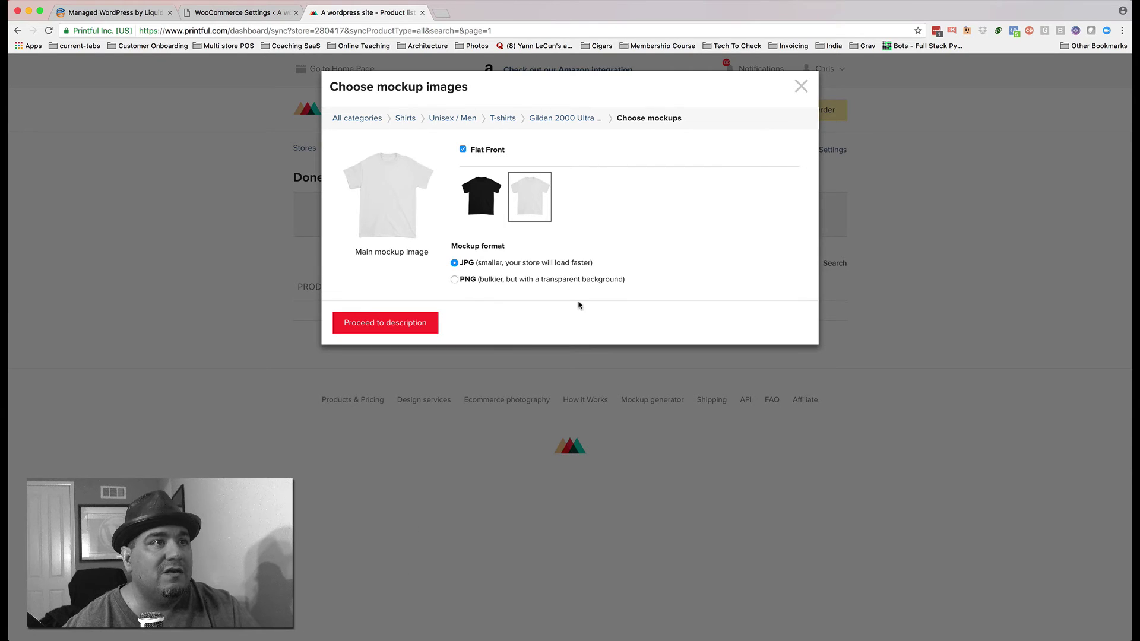
pyautogui.click(485, 216)
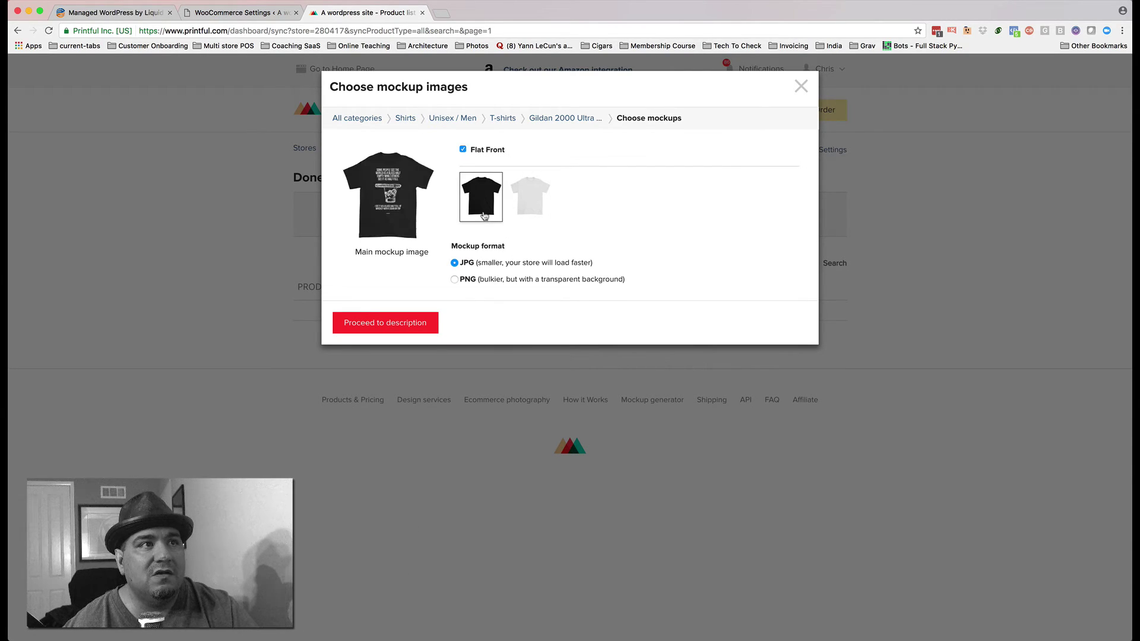
pyautogui.click(401, 326)
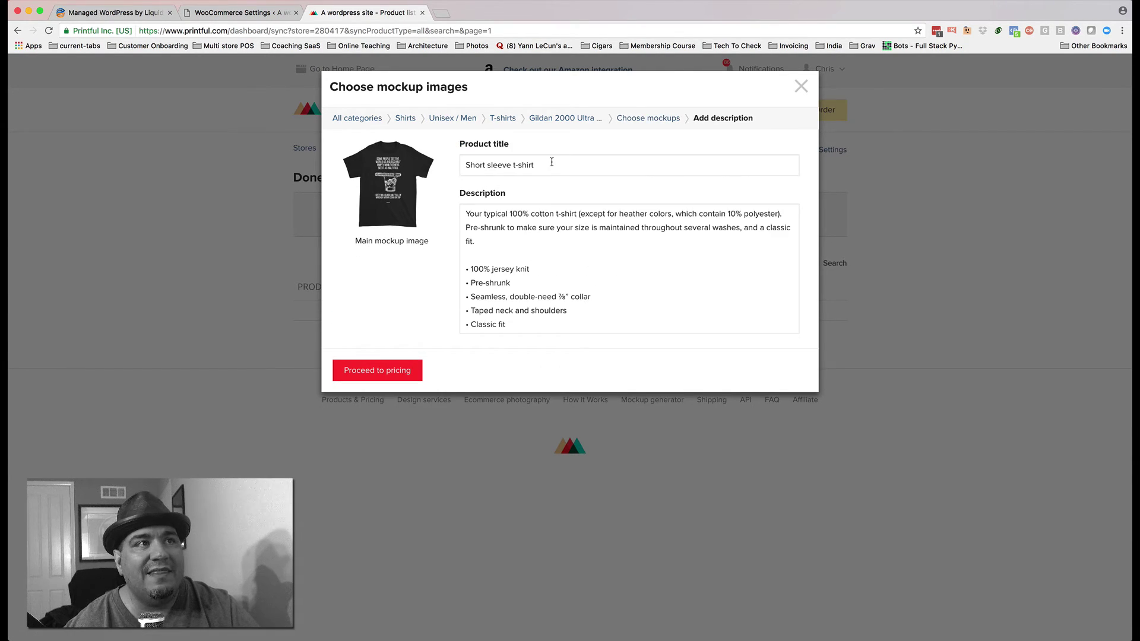
# Step: Retitle the product 'I see the World - T-shirt' and clear its default description
pyautogui.moveTo(552, 162); pyautogui.dragTo(458, 161)
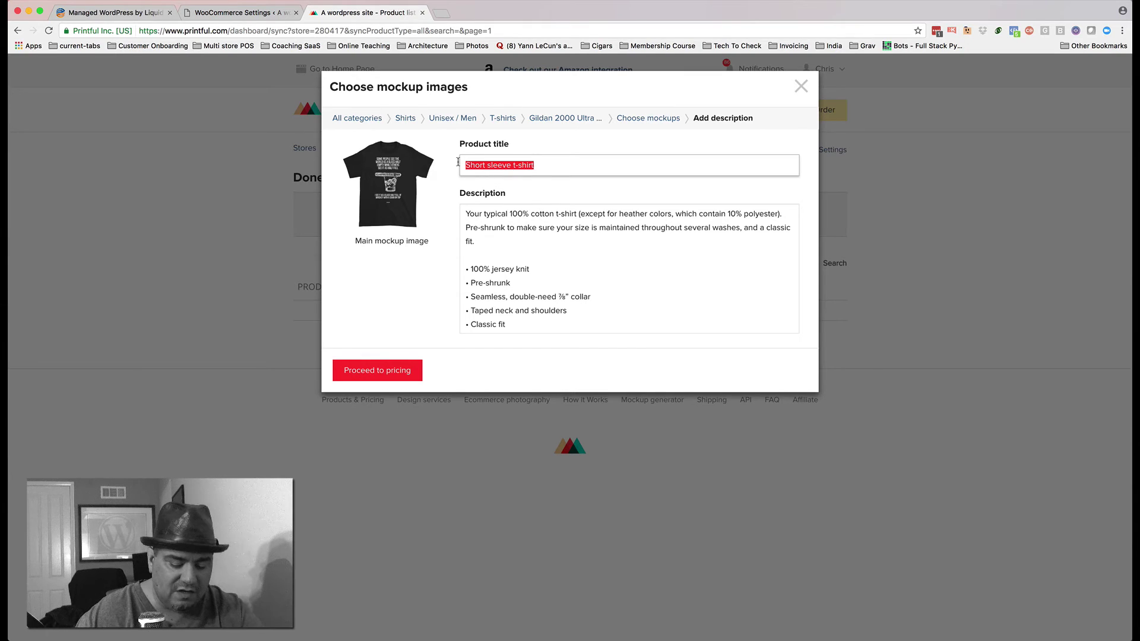
pyautogui.write('The')
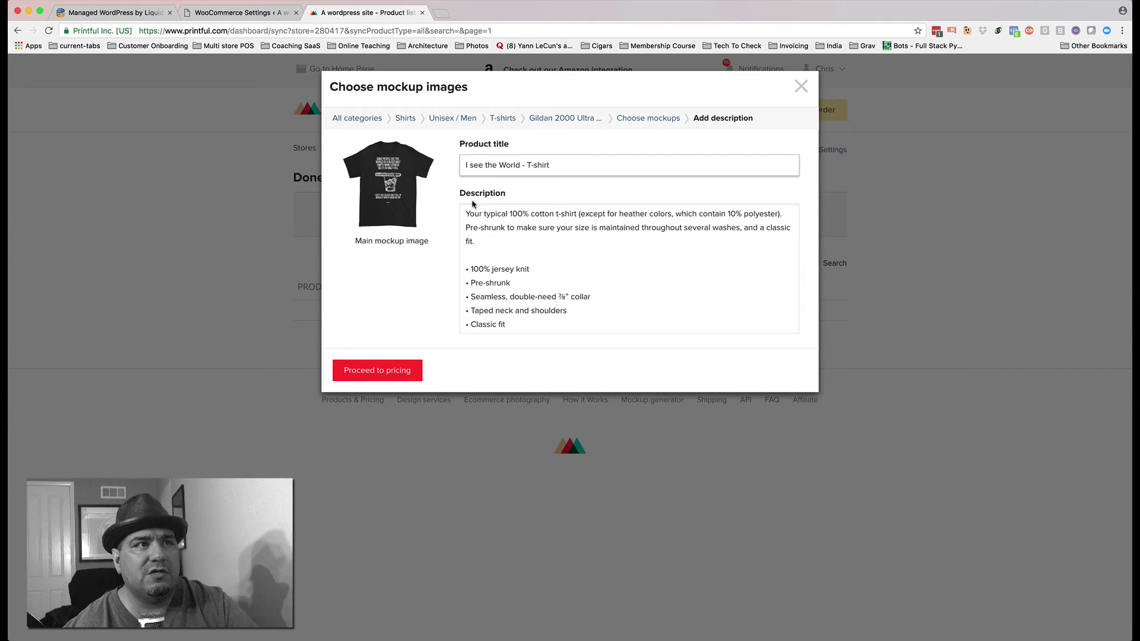
pyautogui.moveTo(466, 214); pyautogui.dragTo(554, 329)
pyautogui.press('BackSpace')
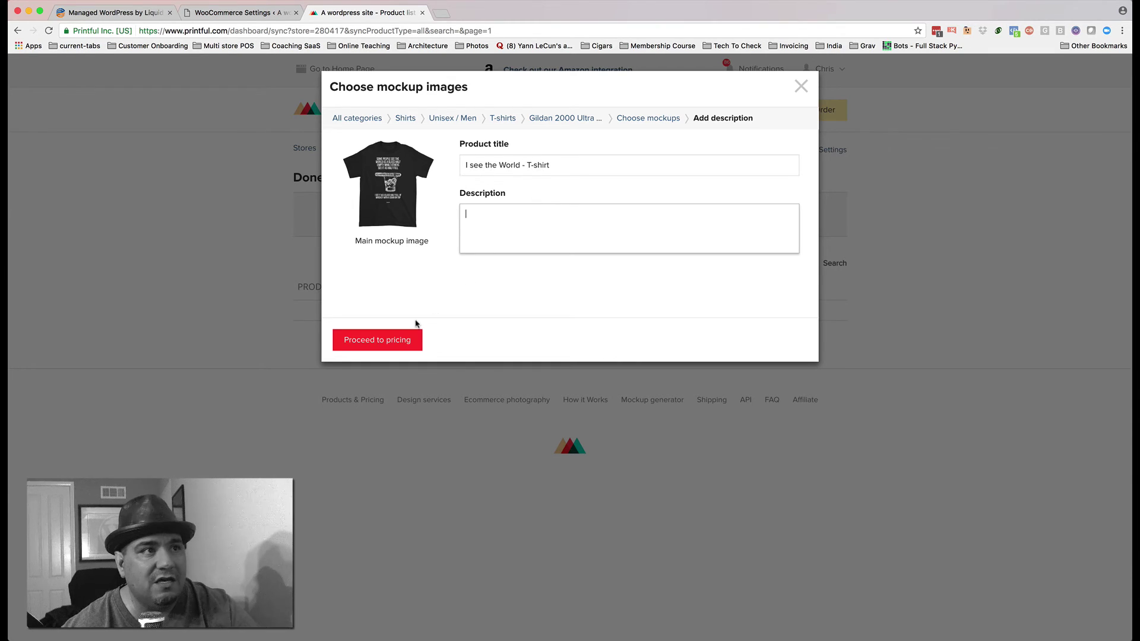
pyautogui.click(390, 340)
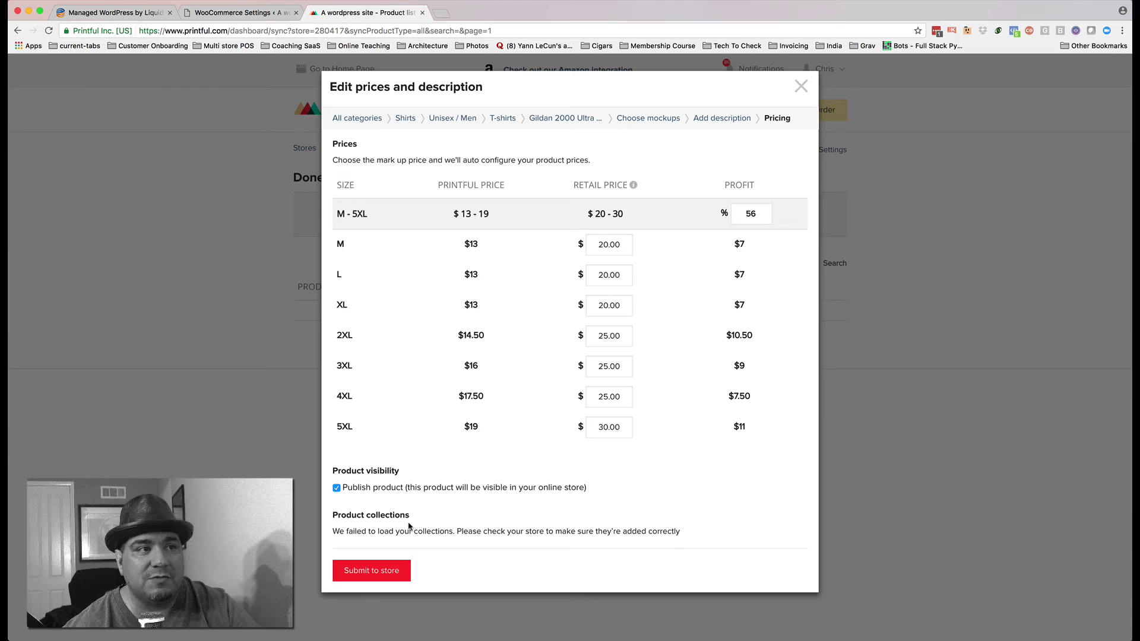
# Step: Add the T-shirt to the linked WooCommerce store and return to the WooCommerce settings tab
pyautogui.click(382, 572)
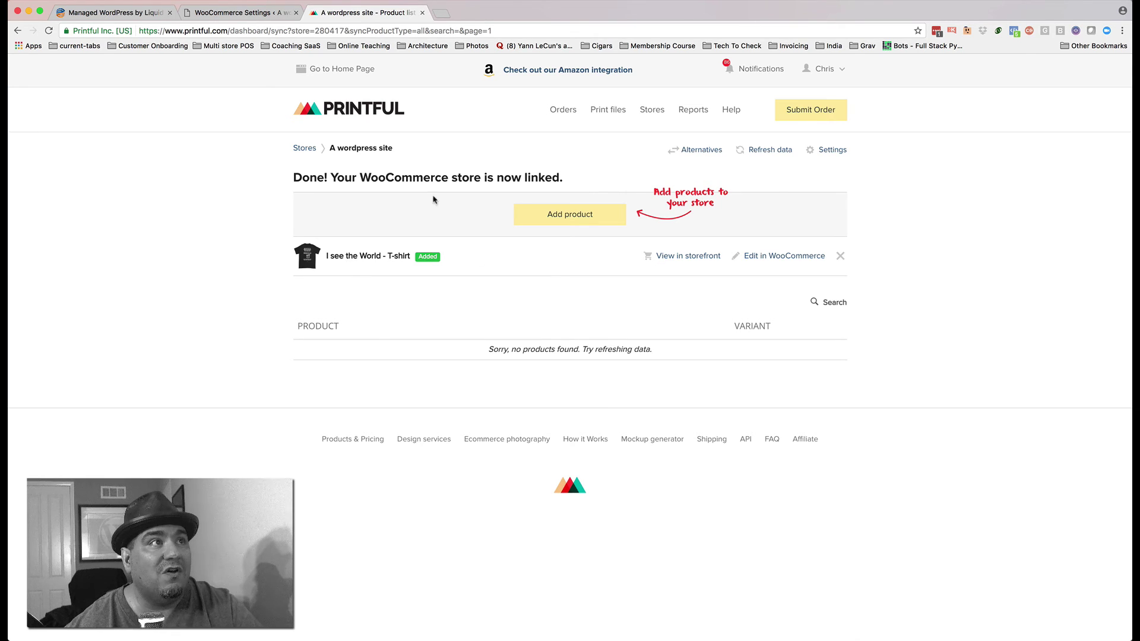
pyautogui.click(255, 16)
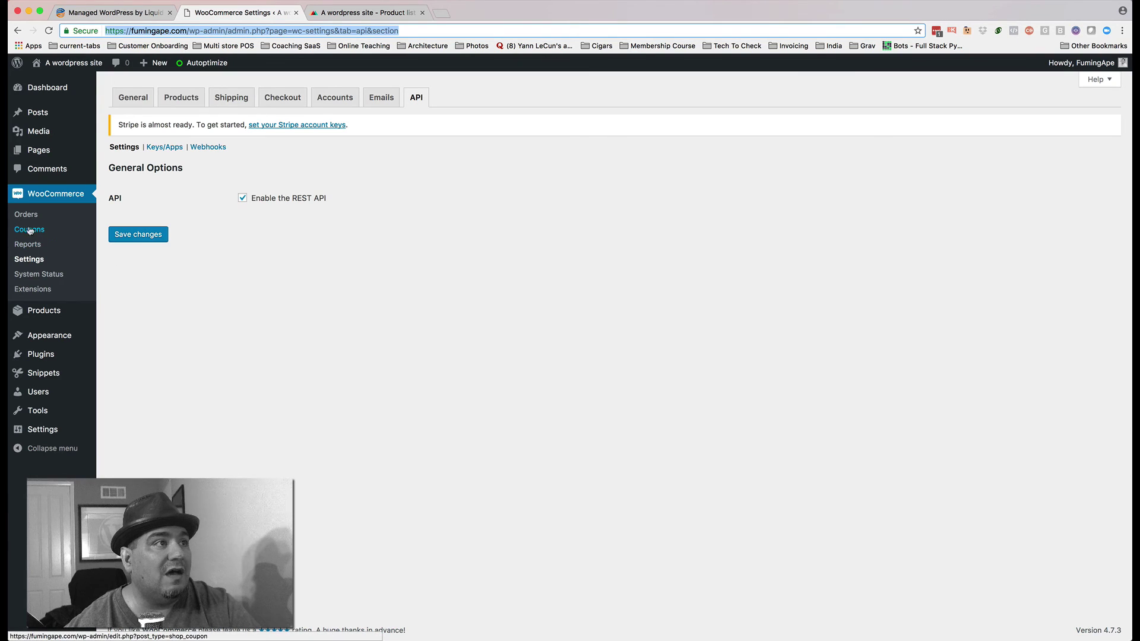
# Step: Edit the I see the World – T-shirt product and save it with an empty description
pyautogui.moveTo(40, 310)
pyautogui.click(151, 313)
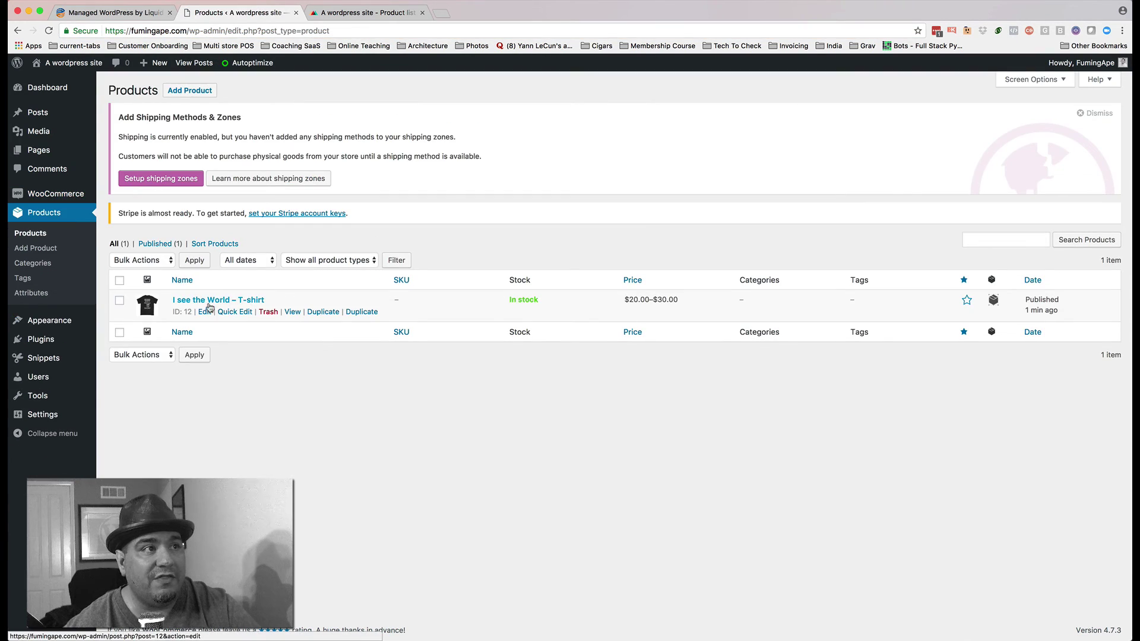
pyautogui.click(217, 301)
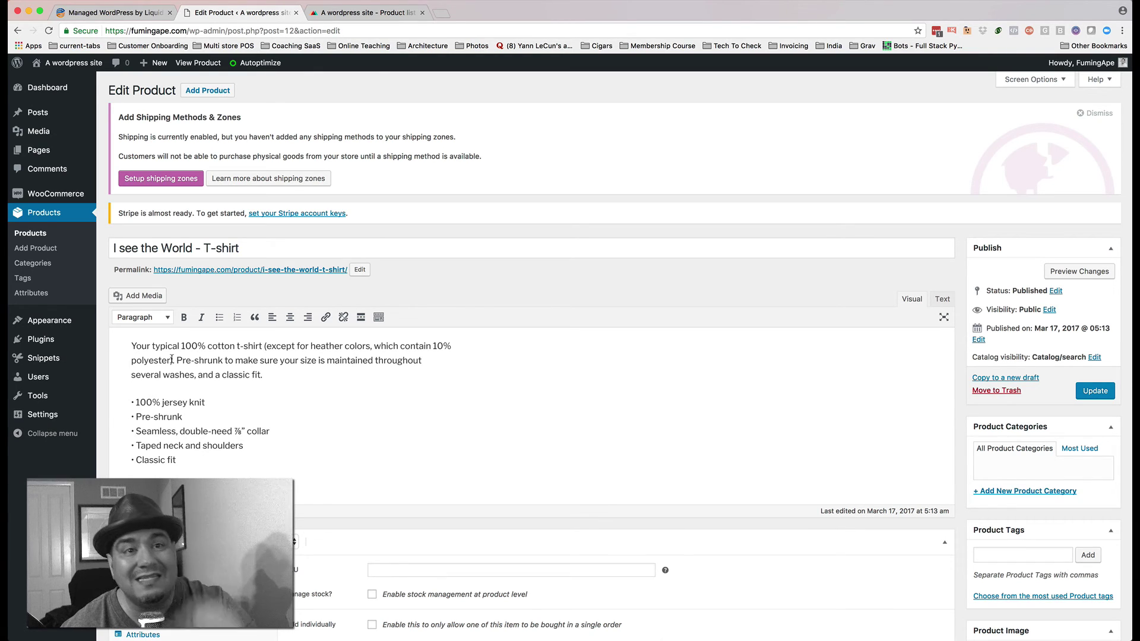
pyautogui.hotkey('ctrl', 'a')
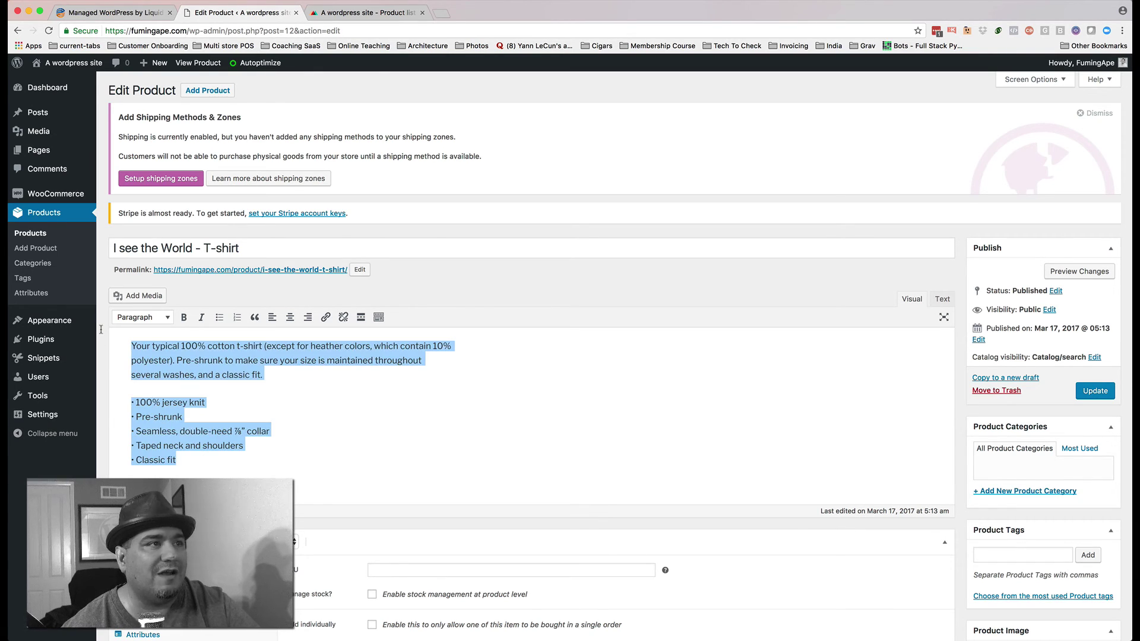
pyautogui.press('BackSpace')
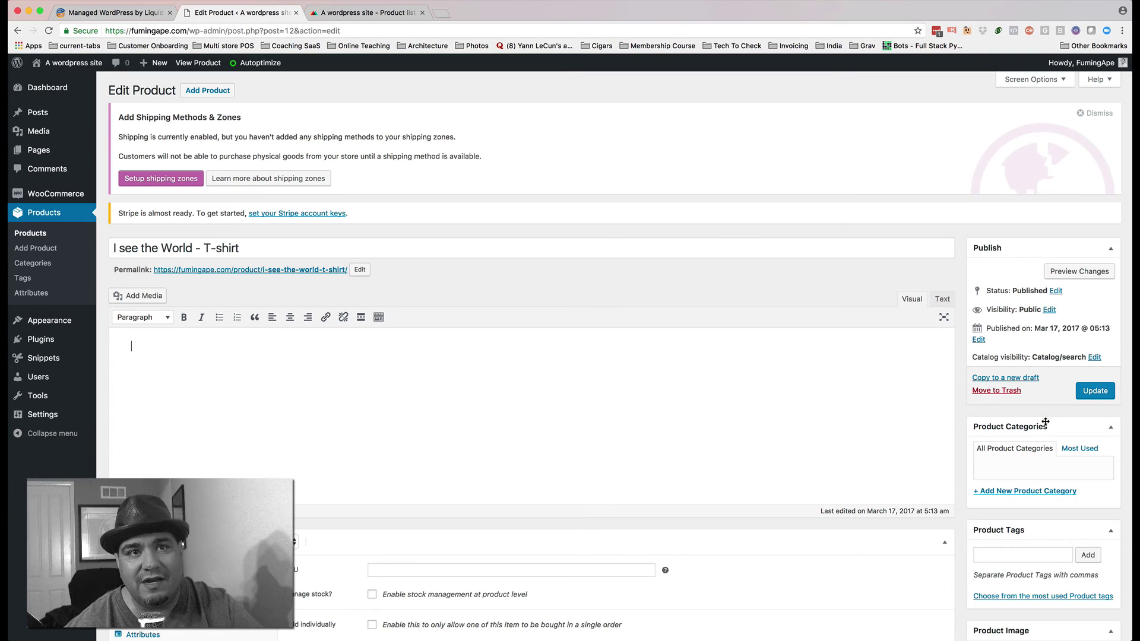
pyautogui.click(1095, 394)
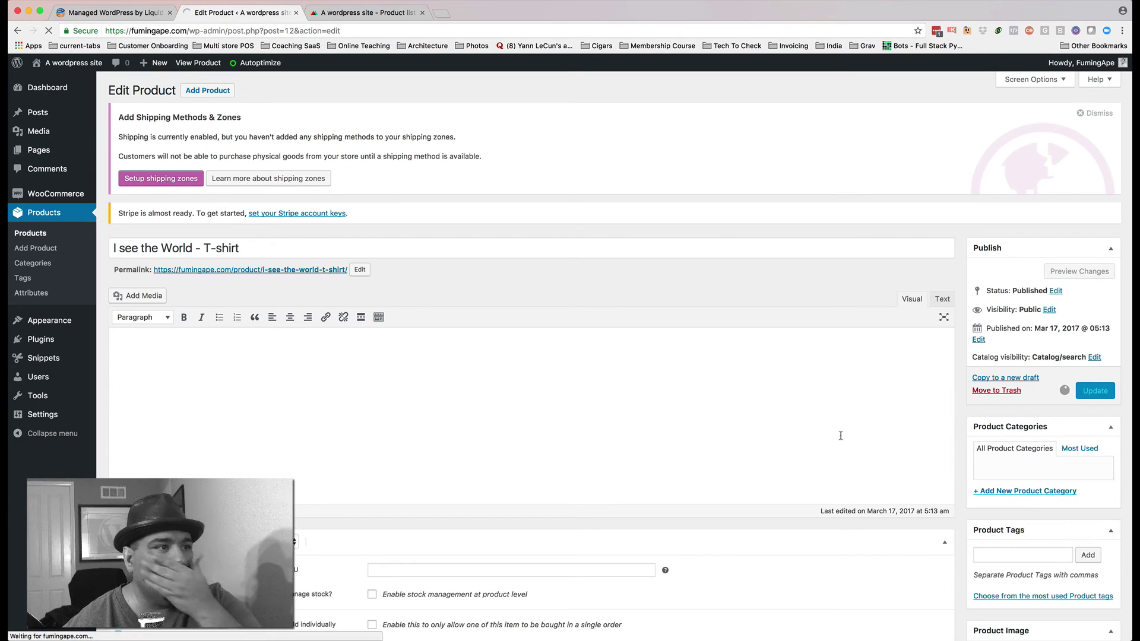
# Step: Review the Color and Size attributes, 14 variations and advanced settings, then update the product
pyautogui.scroll(-5, 643, 438)
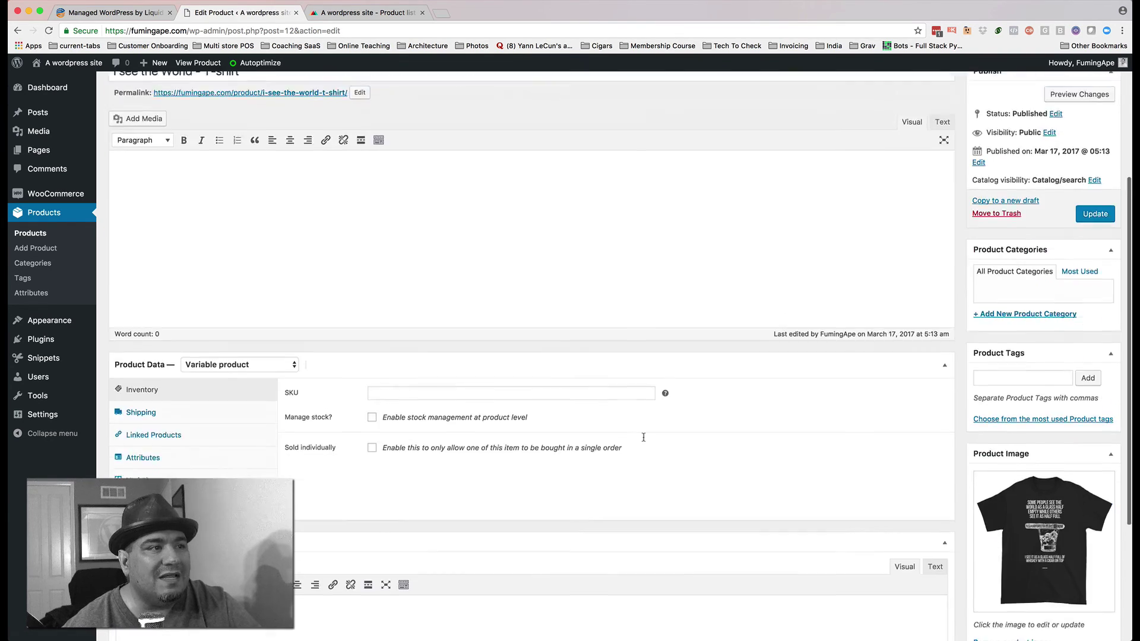
pyautogui.scroll(-4, 644, 438)
pyautogui.click(147, 266)
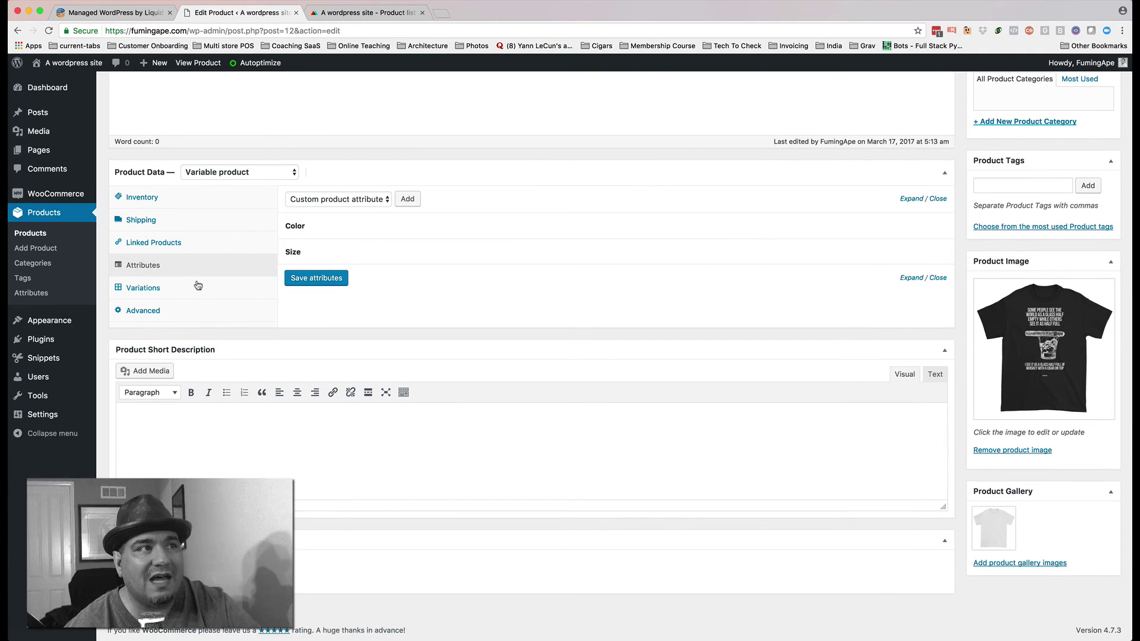
pyautogui.click(148, 287)
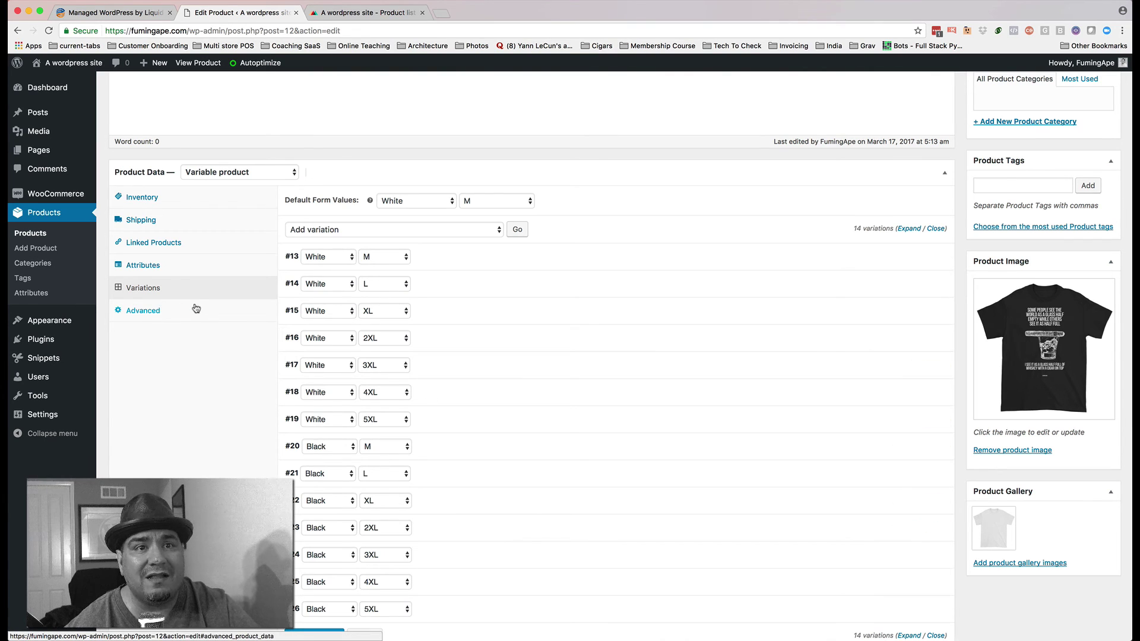
pyautogui.scroll(1, 196, 308)
pyautogui.click(142, 362)
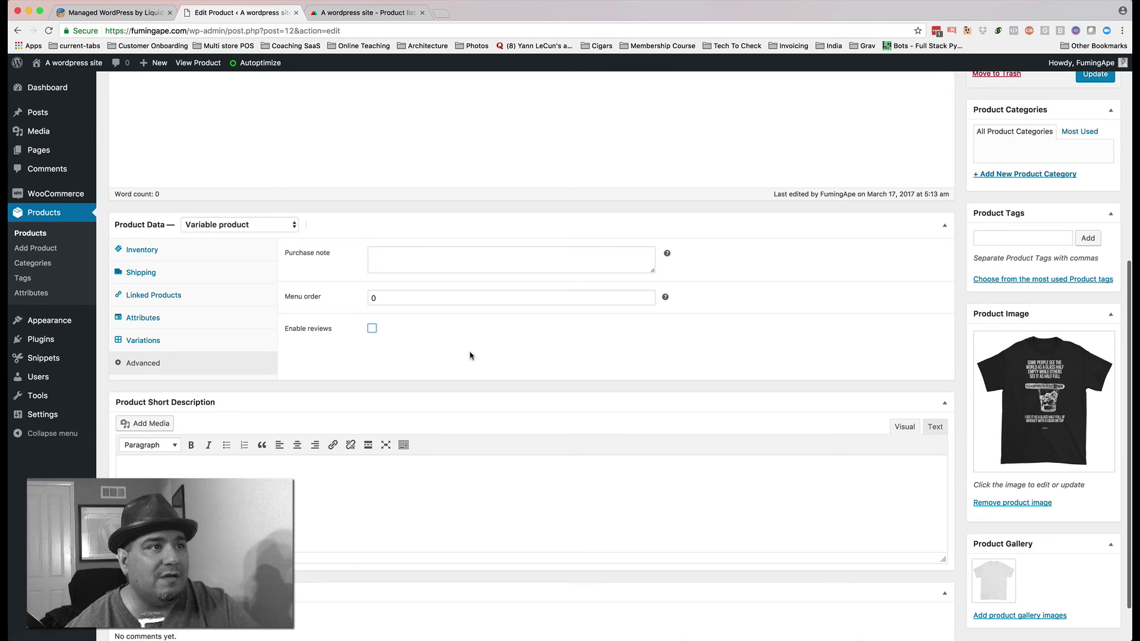
pyautogui.click(1095, 73)
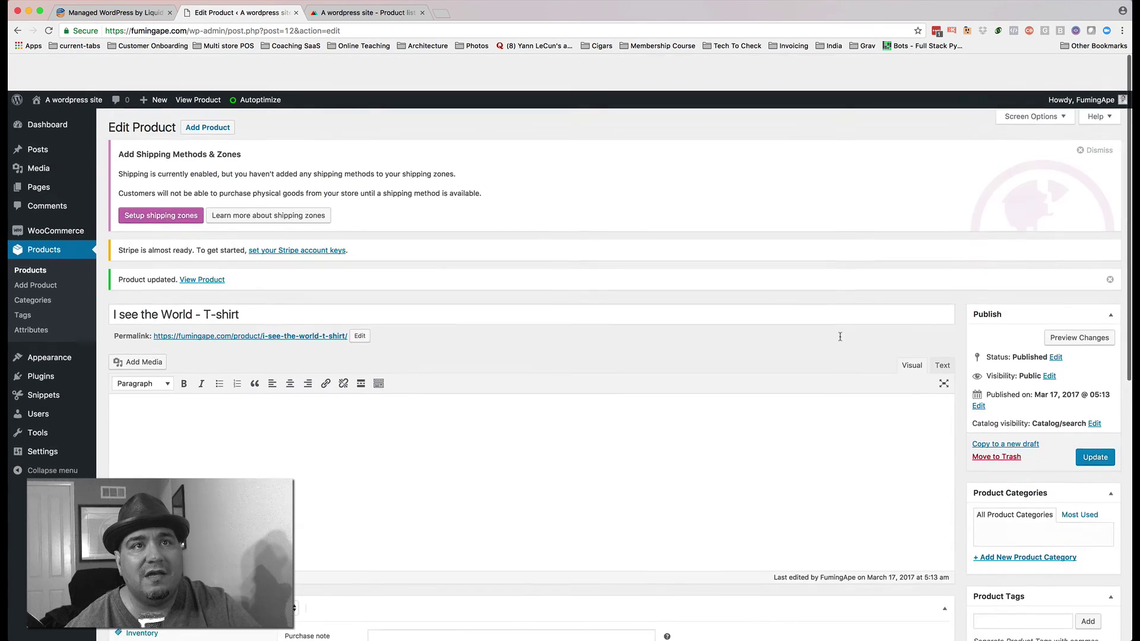
# Step: Create a new 'T-shirt' product category, assign it, and update the product
pyautogui.click(1003, 521)
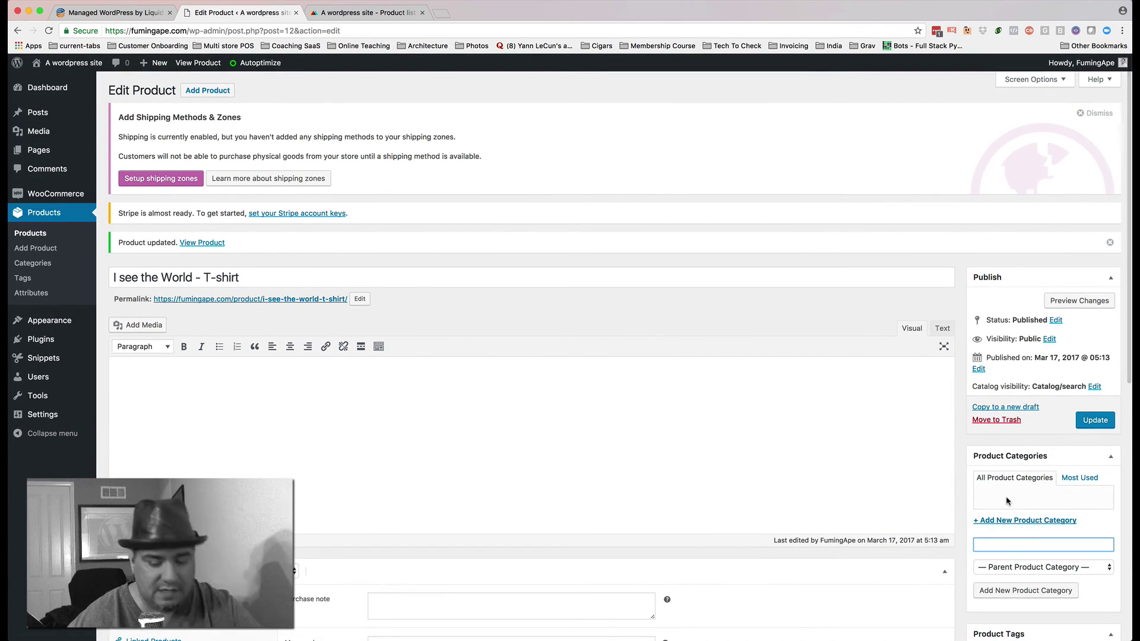
pyautogui.write('T-shirt')
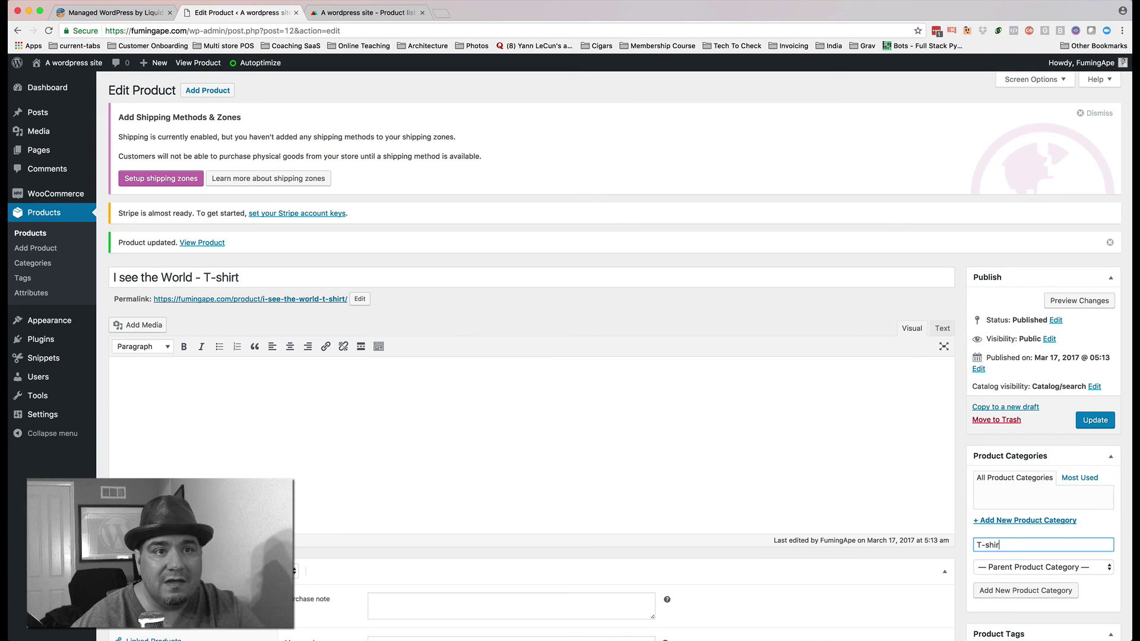
pyautogui.click(1031, 590)
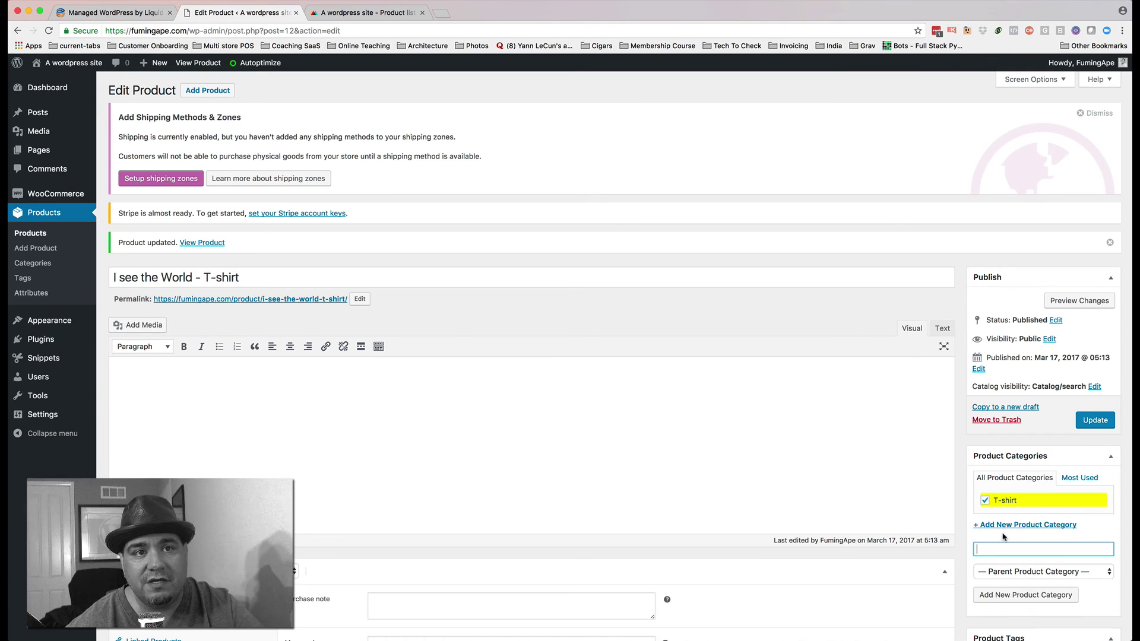
pyautogui.click(1096, 421)
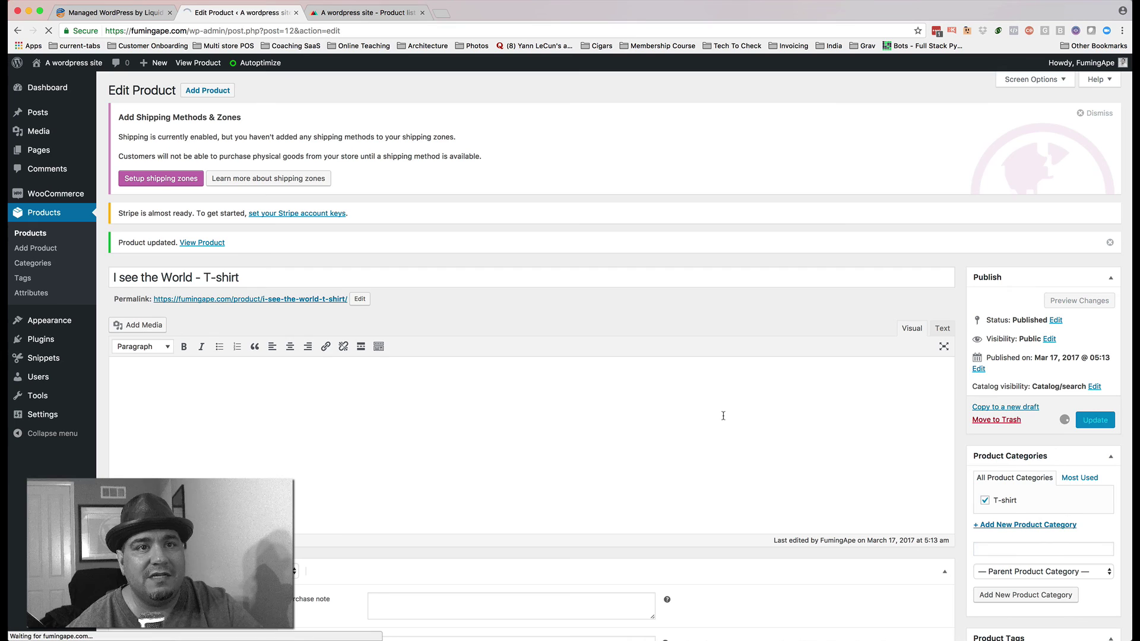
pyautogui.scroll(-7, 742, 411)
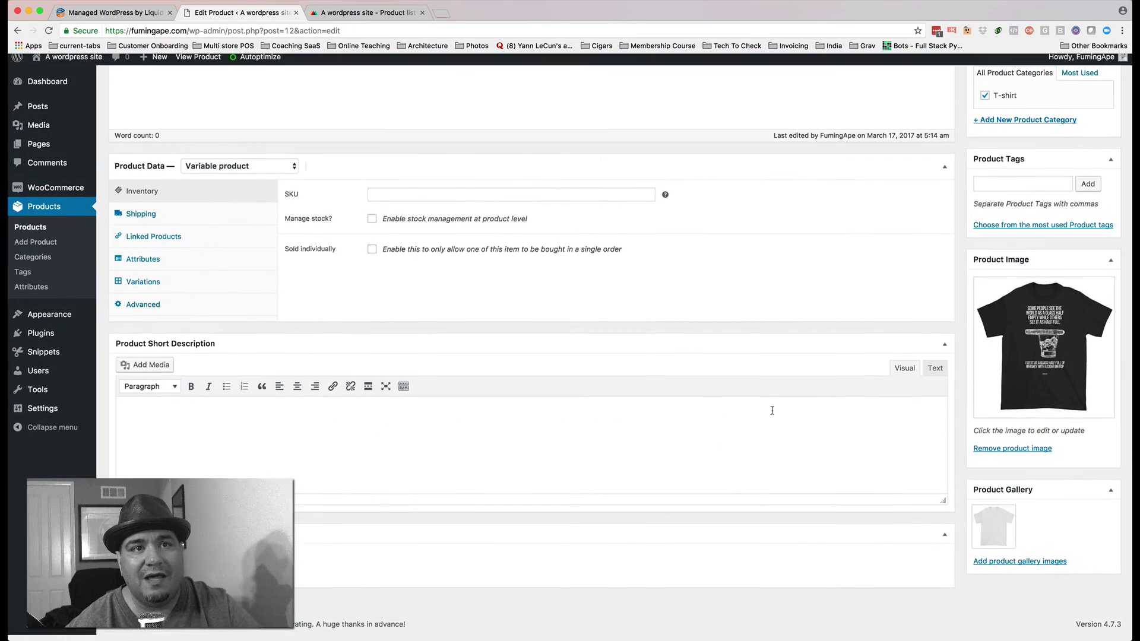
pyautogui.scroll(7, 481, 307)
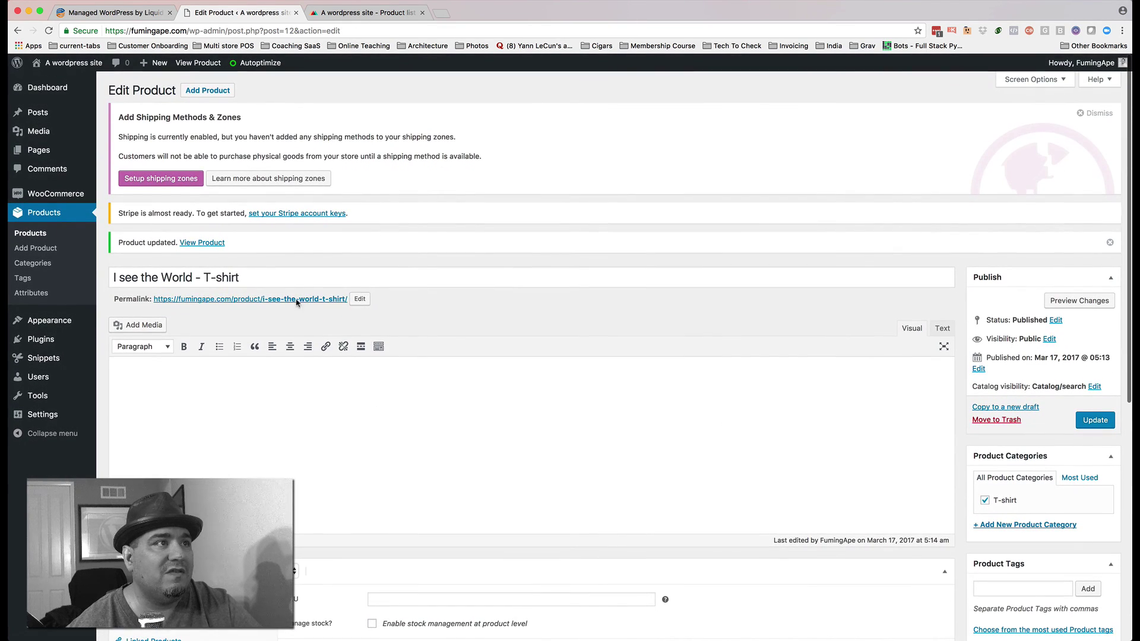
# Step: Open the product's storefront page and preview its enlarged image
pyautogui.click(207, 247)
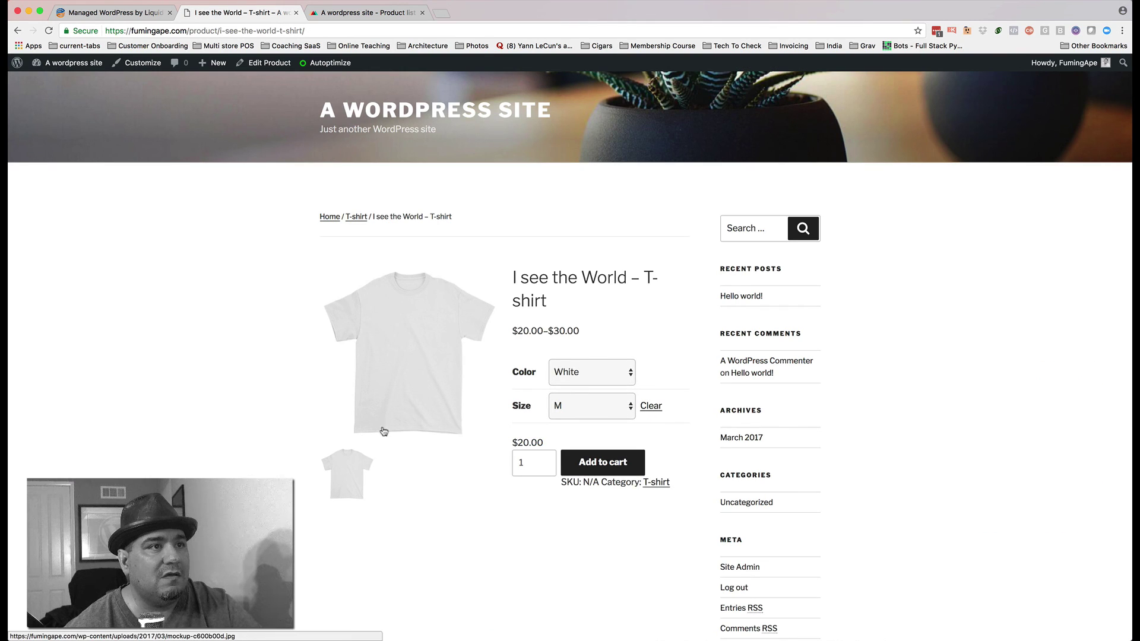
pyautogui.click(420, 377)
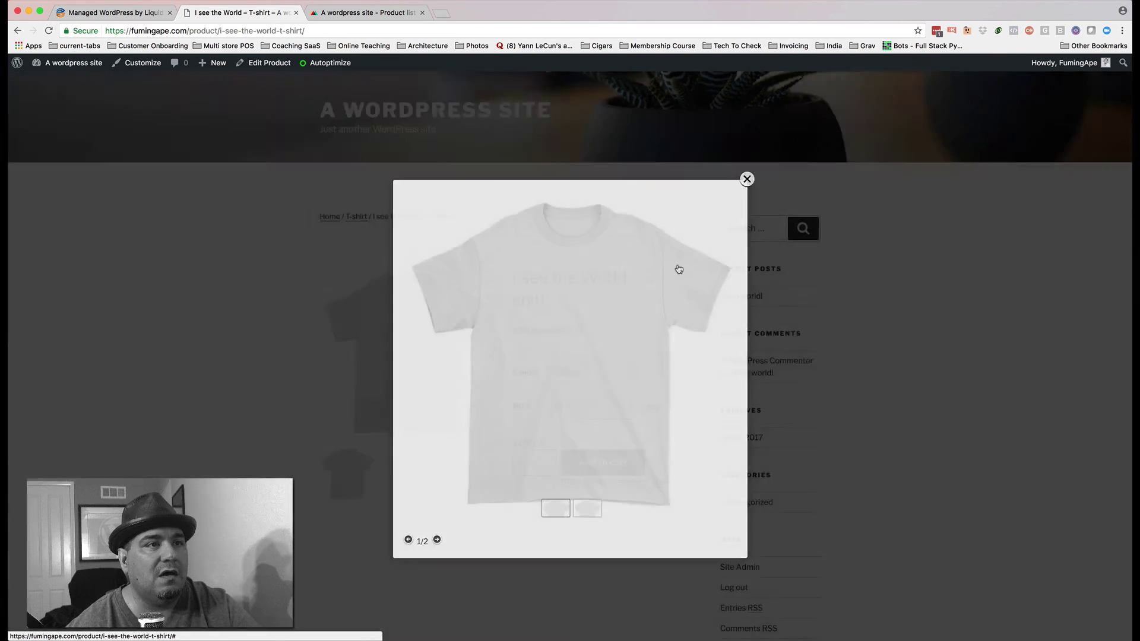
pyautogui.click(679, 270)
# Step: Select colour Black and size 3XL, showing the $25.00 price
pyautogui.click(600, 374)
pyautogui.click(586, 387)
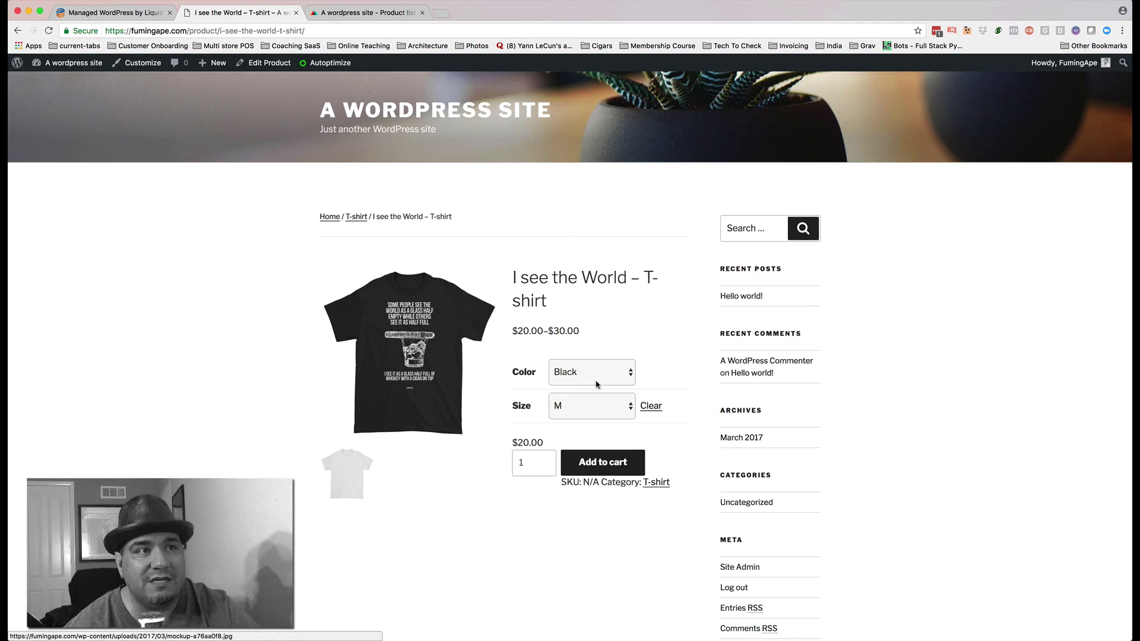
pyautogui.click(573, 410)
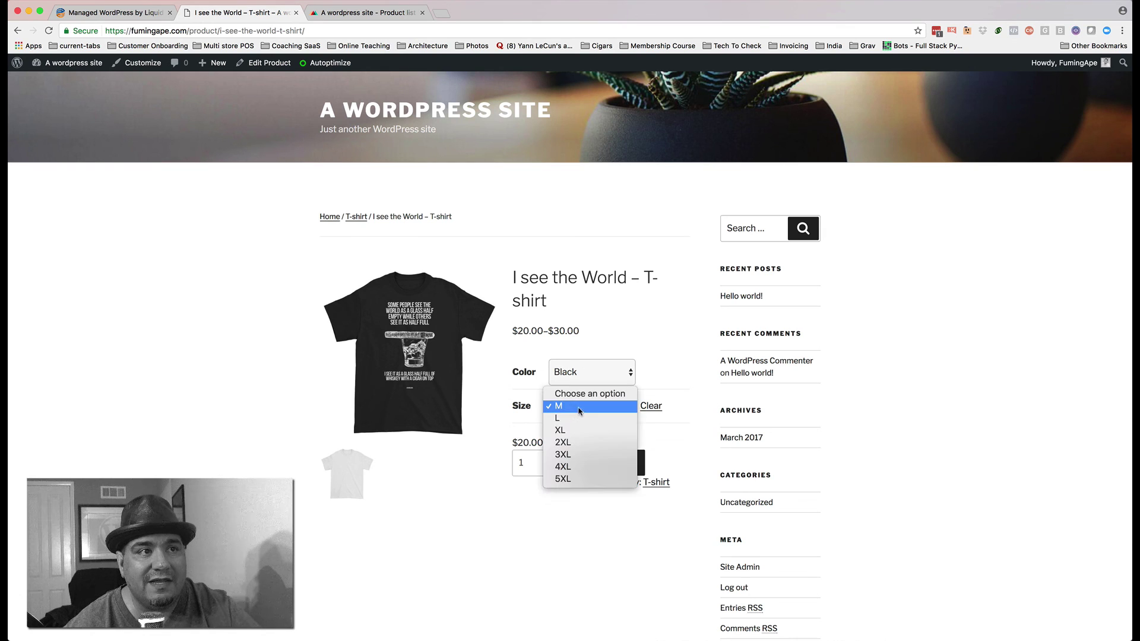
pyautogui.click(564, 455)
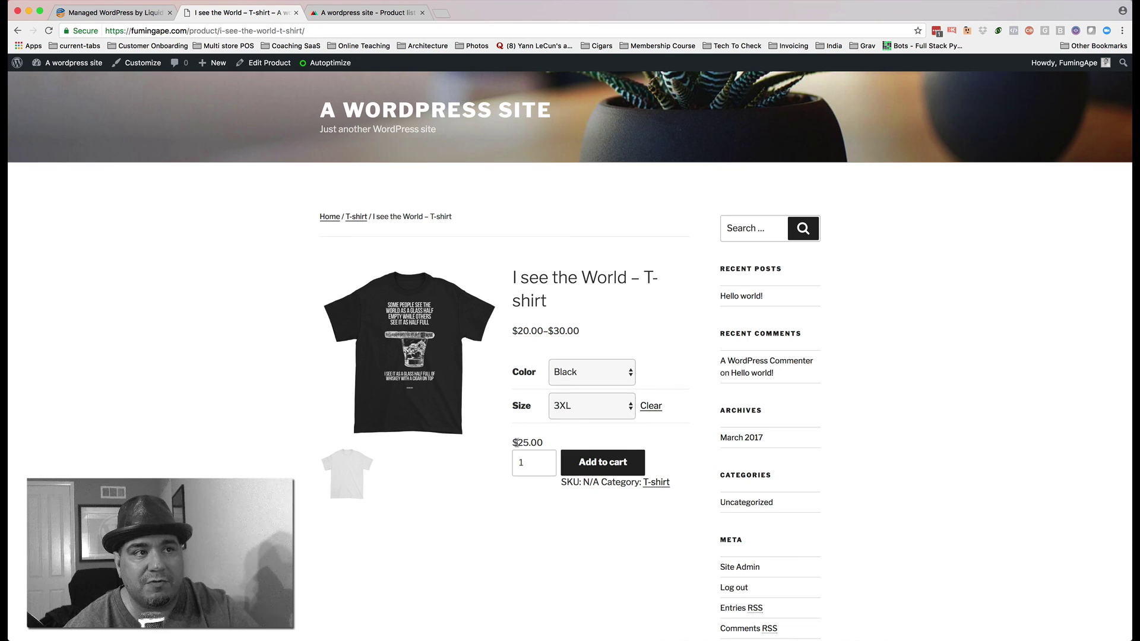